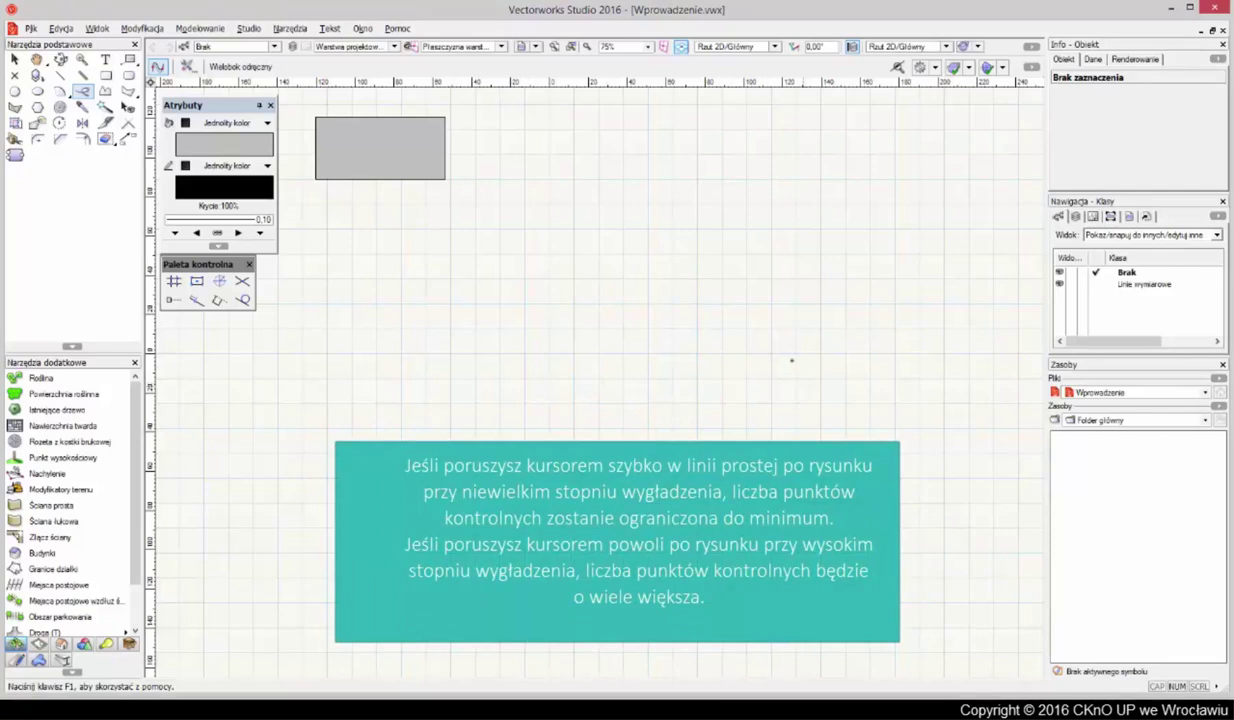
- Draw a closed freehand oval about 37 wide and 27 high beside the grey rectangle
{"action": "mouse_move", "coordinate": [523, 146]}
{"action": "left_mouse_down"}
{"action": "mouse_move", "coordinate": [522, 128]}
{"action": "mouse_move", "coordinate": [540, 121]}
{"action": "mouse_move", "coordinate": [590, 140]}
{"action": "mouse_move", "coordinate": [578, 174]}
{"action": "mouse_move", "coordinate": [535, 176]}
{"action": "mouse_move", "coordinate": [525, 149]}
{"action": "left_mouse_up"}
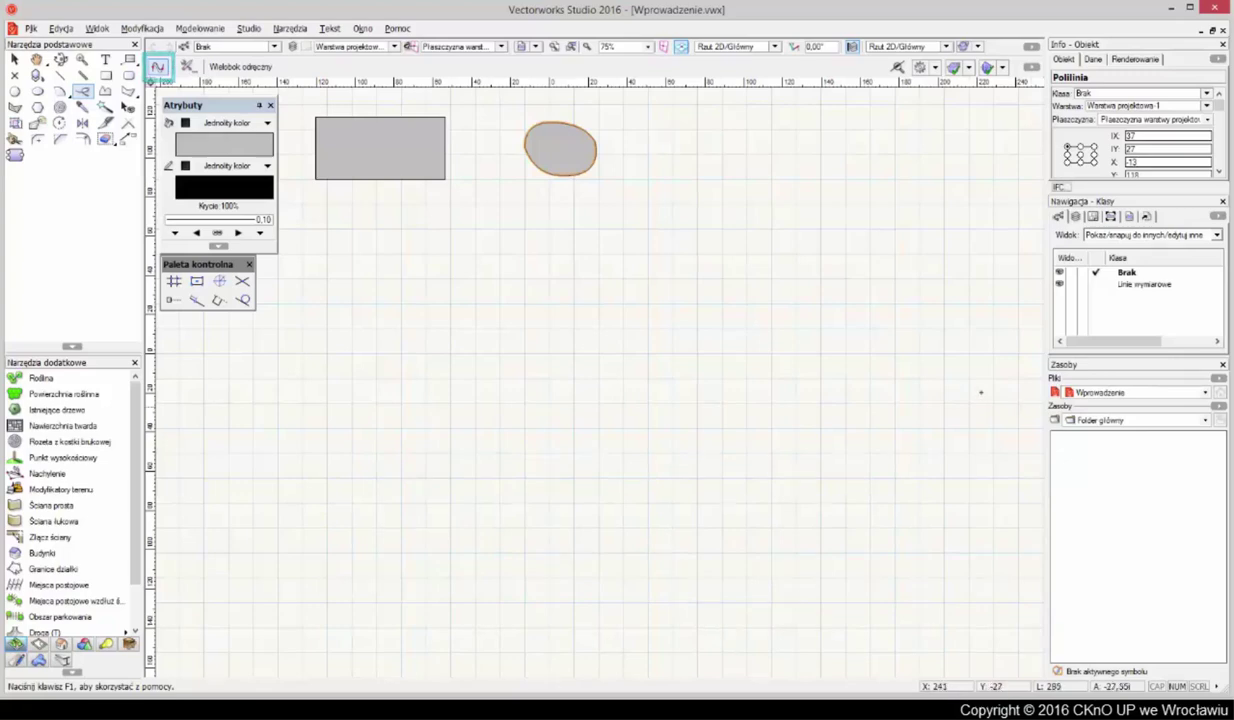
- Select the grey rectangle and reshape it with a freehand stroke running from its top edge to its lower edge
{"action": "left_click", "coordinate": [22, 58]}
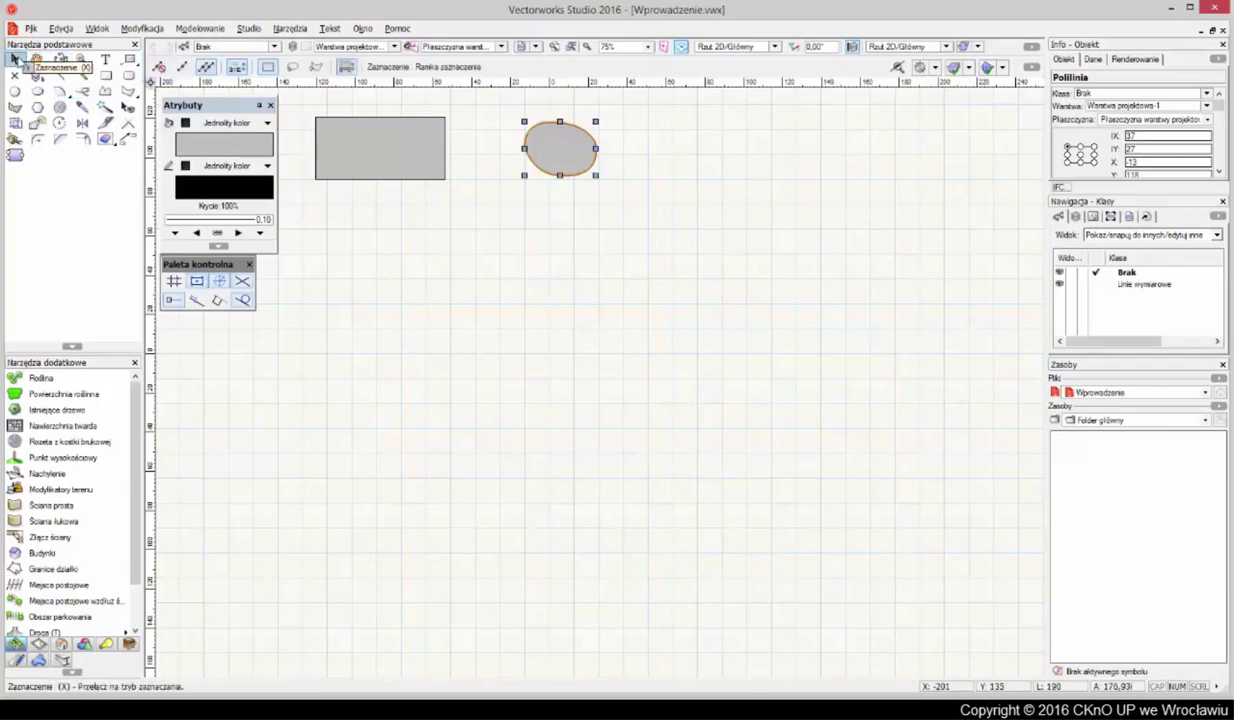
{"action": "left_click", "coordinate": [356, 133]}
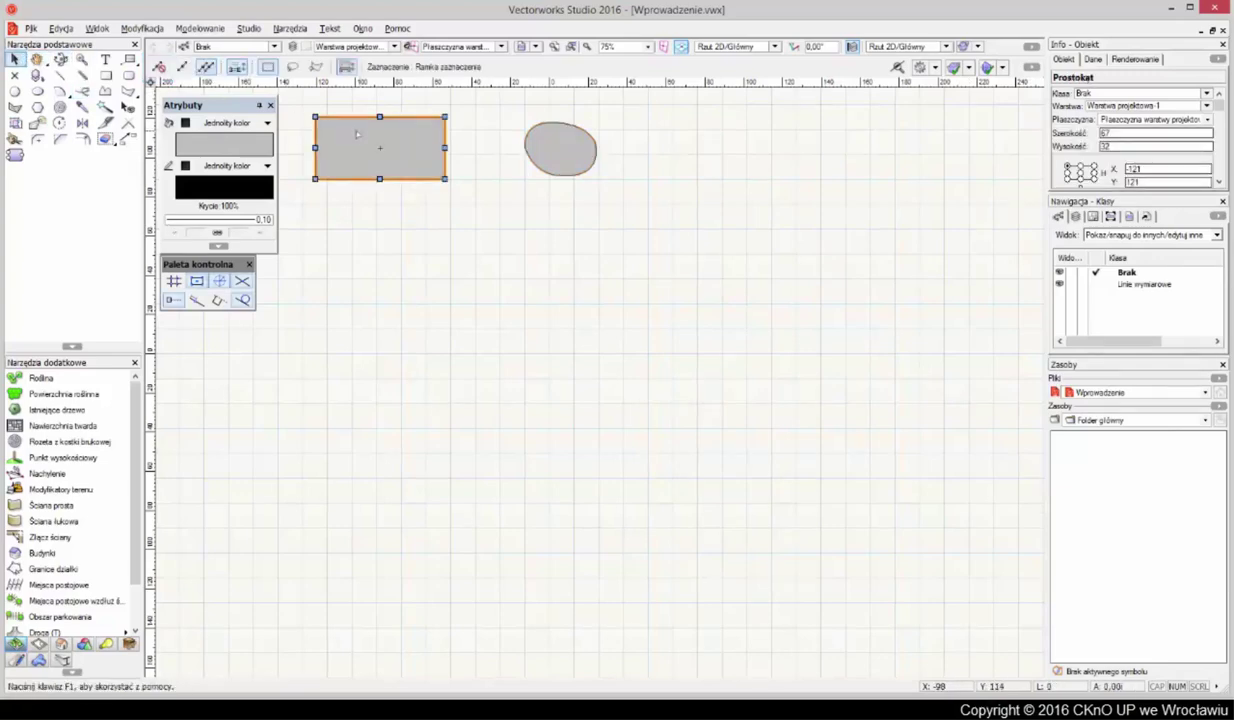
{"action": "left_click", "coordinate": [87, 93]}
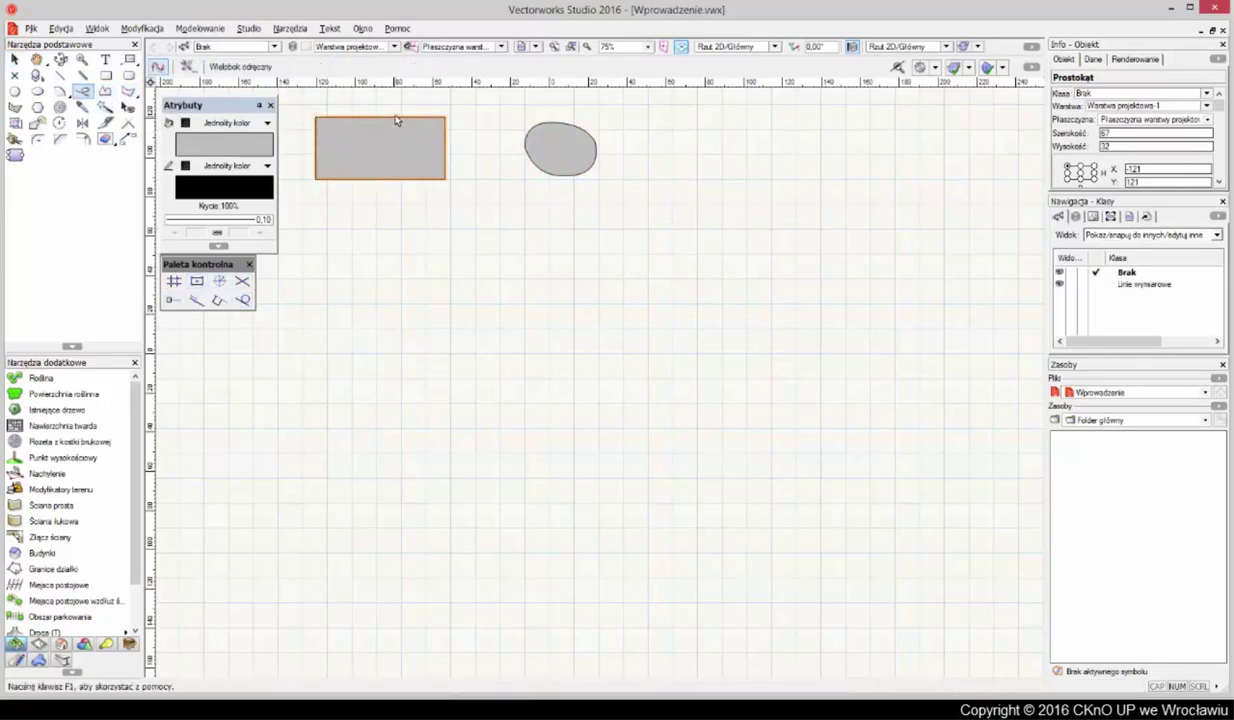
{"action": "left_click_drag", "start_coordinate": [396, 121], "coordinate": [331, 180]}
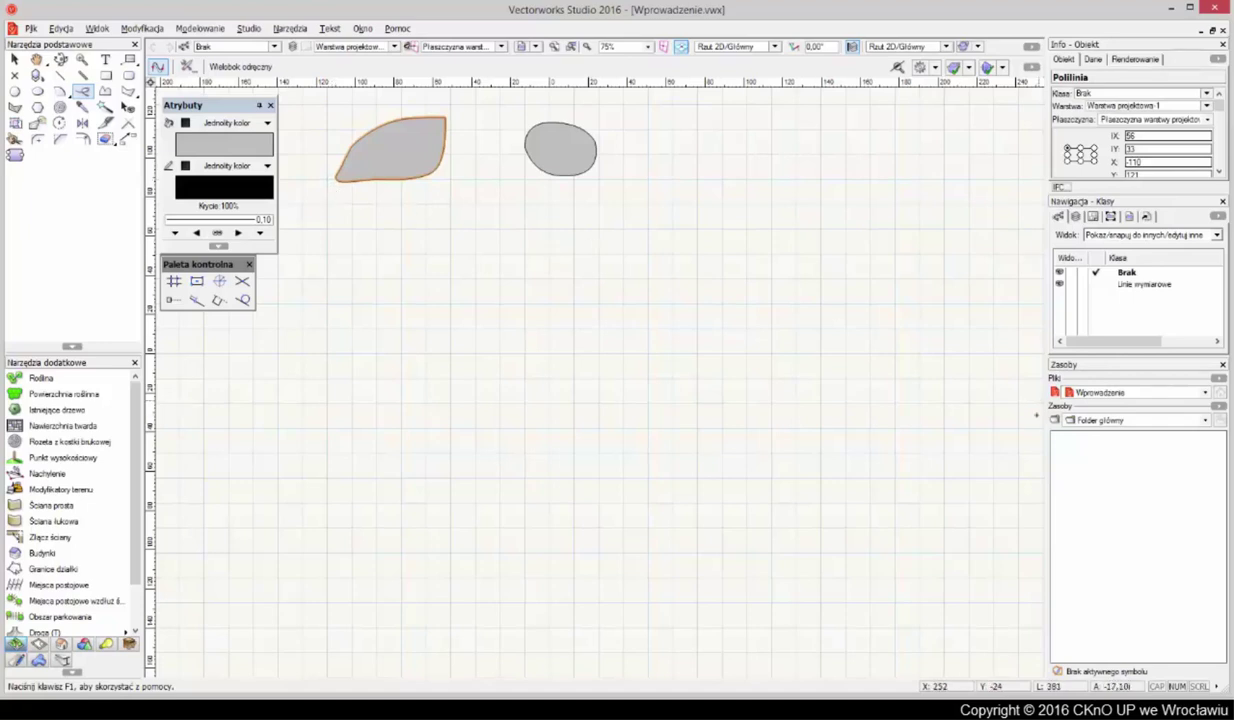
- Draw a closed seven-vertex polyline with straight corners (Kąt mode) below the reshaped rectangle
{"action": "left_click", "coordinate": [105, 92]}
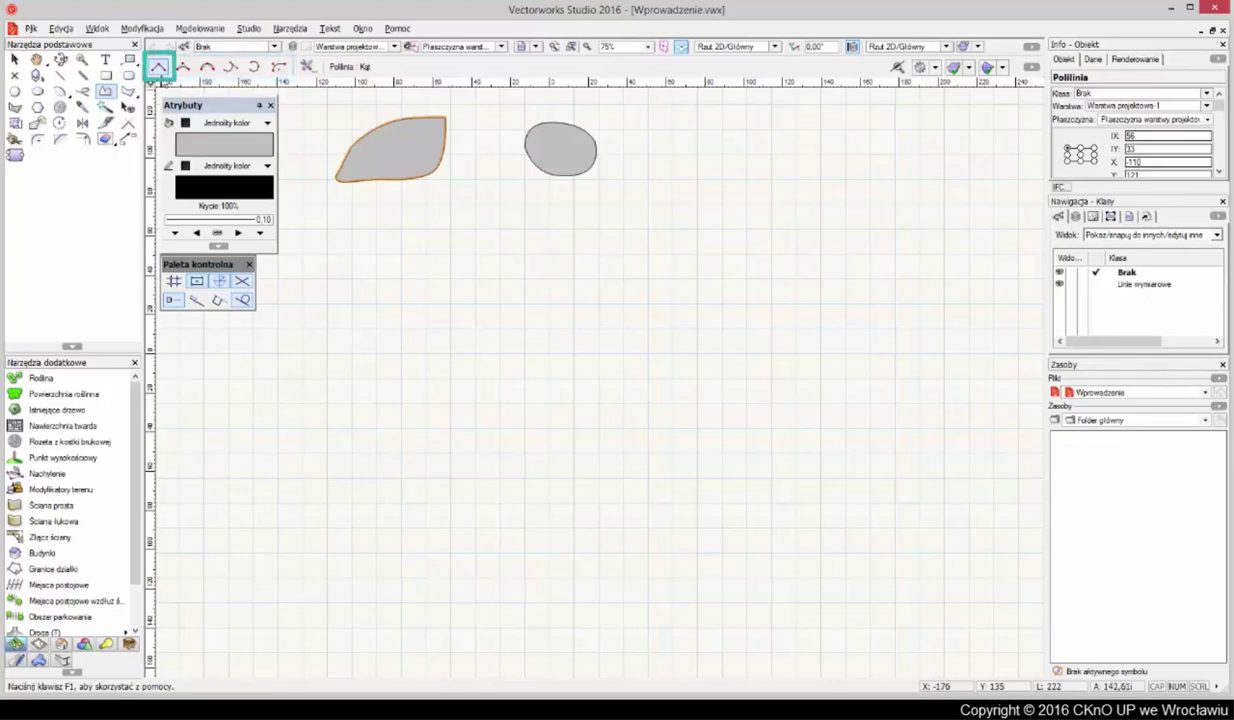
{"action": "left_click", "coordinate": [351, 257]}
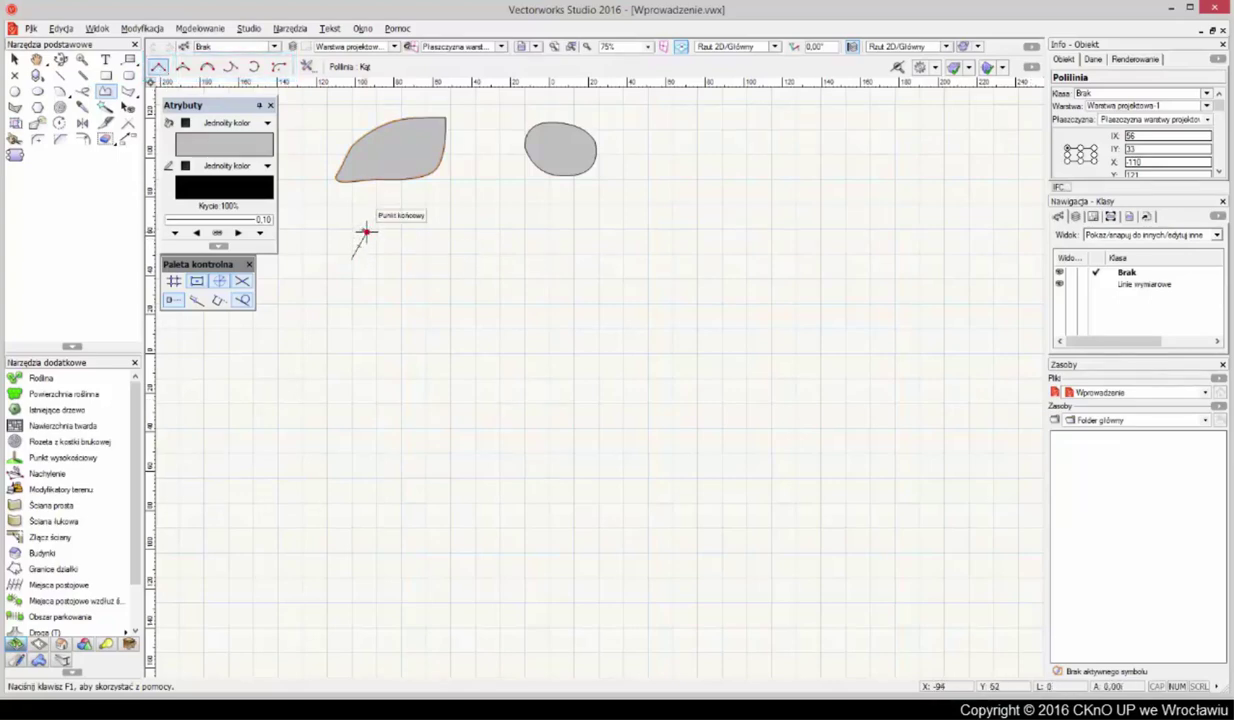
{"action": "left_click", "coordinate": [365, 232]}
{"action": "left_click", "coordinate": [383, 240]}
{"action": "left_click", "coordinate": [399, 237]}
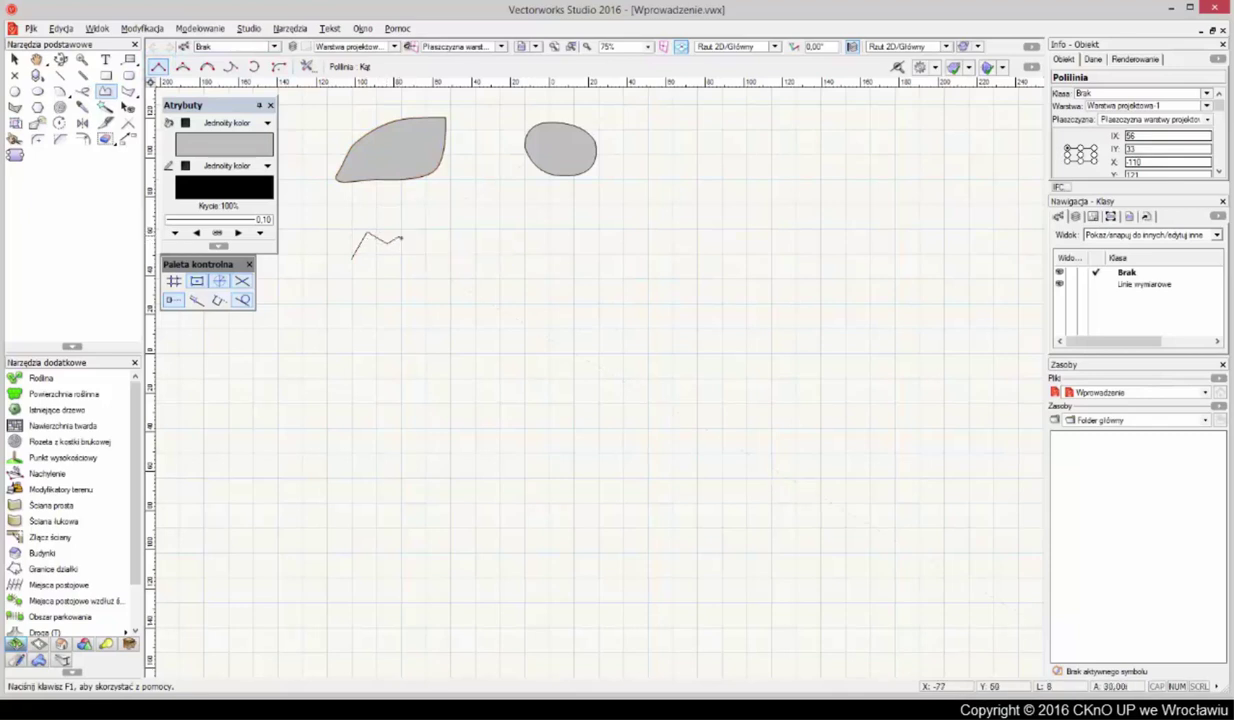
{"action": "left_click", "coordinate": [411, 246]}
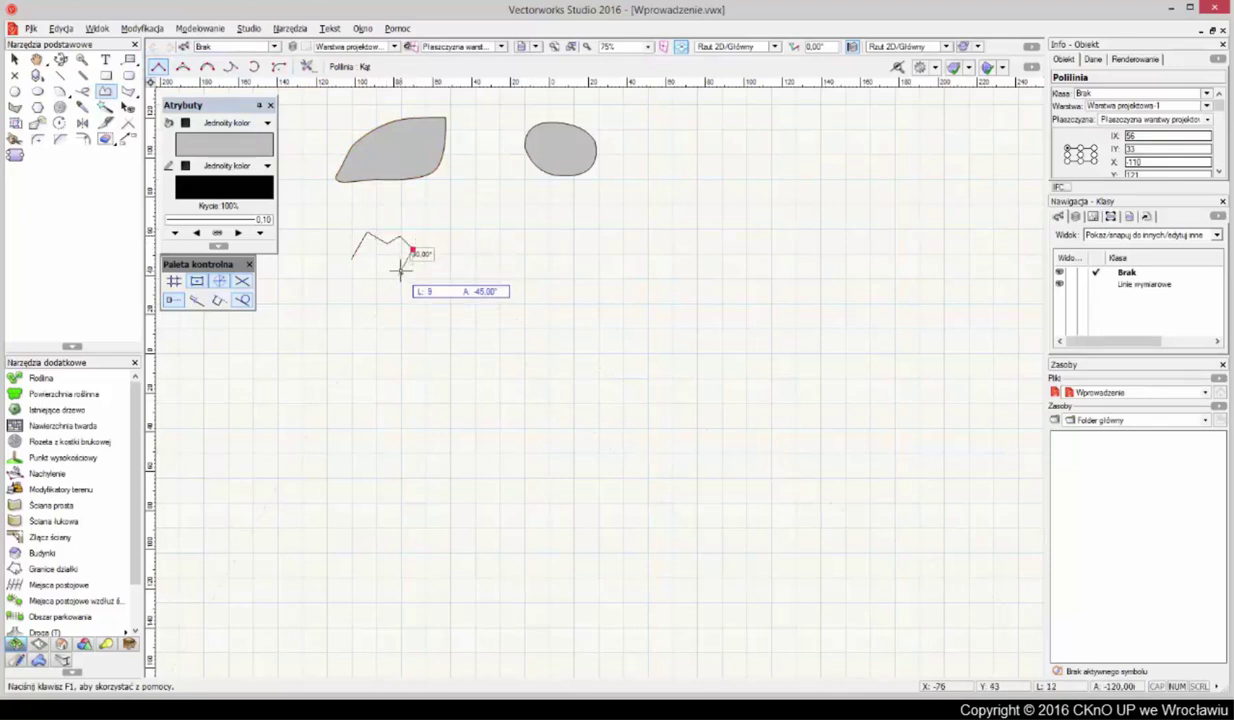
{"action": "left_click", "coordinate": [399, 271]}
{"action": "left_click", "coordinate": [353, 272]}
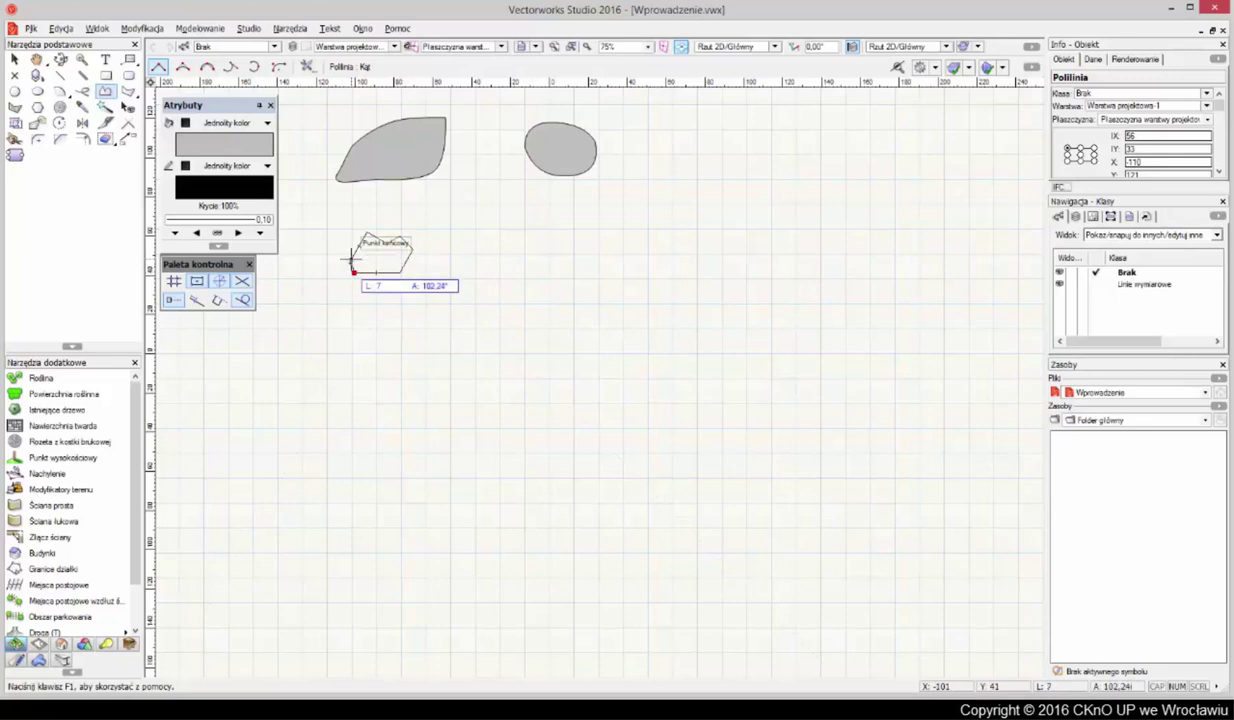
{"action": "left_click", "coordinate": [351, 257]}
{"action": "key", "text": "Escape"}
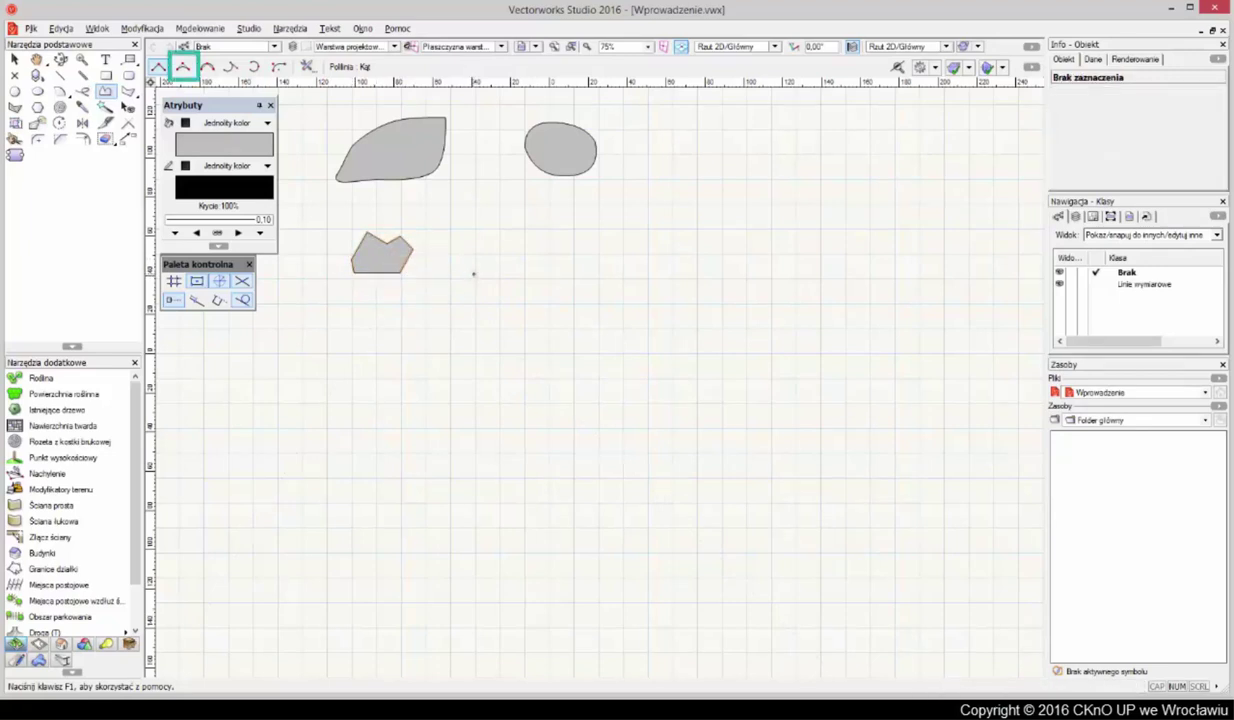
- Draw a closed oval polyline in Bézier curve mode (Krzywa Béziera) beside the cornered polyline
{"action": "key", "text": "u"}
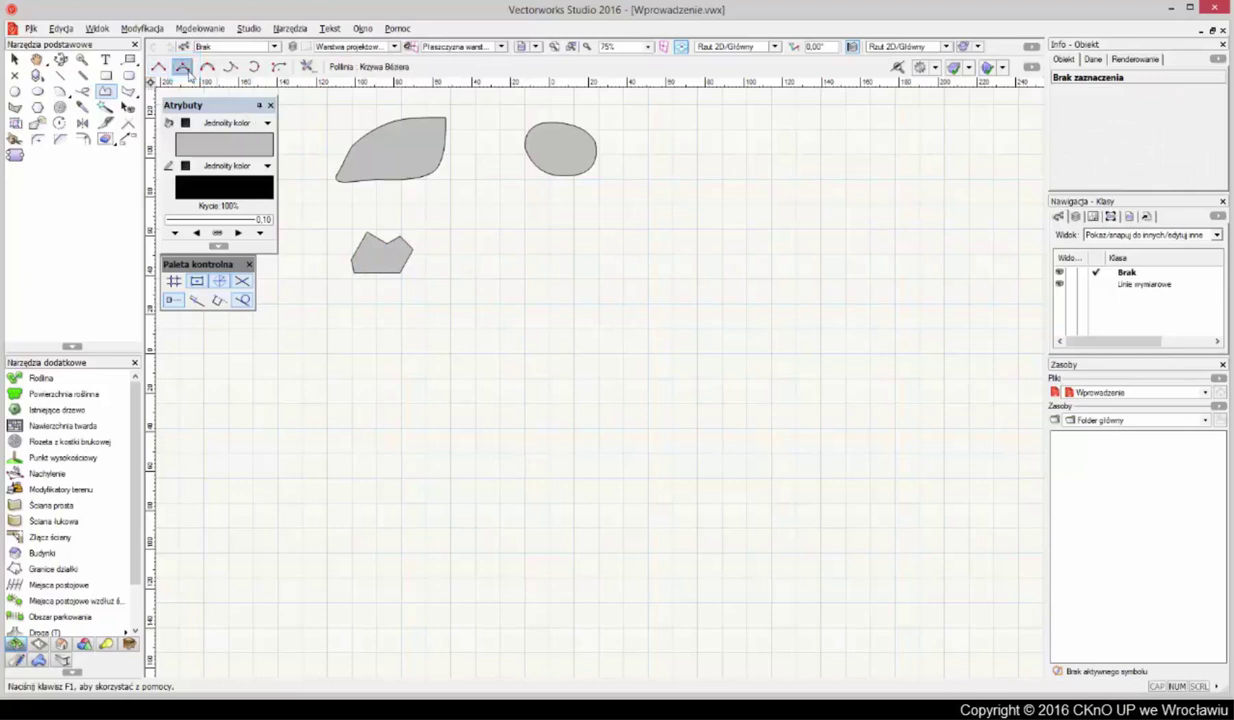
{"action": "left_click", "coordinate": [440, 251]}
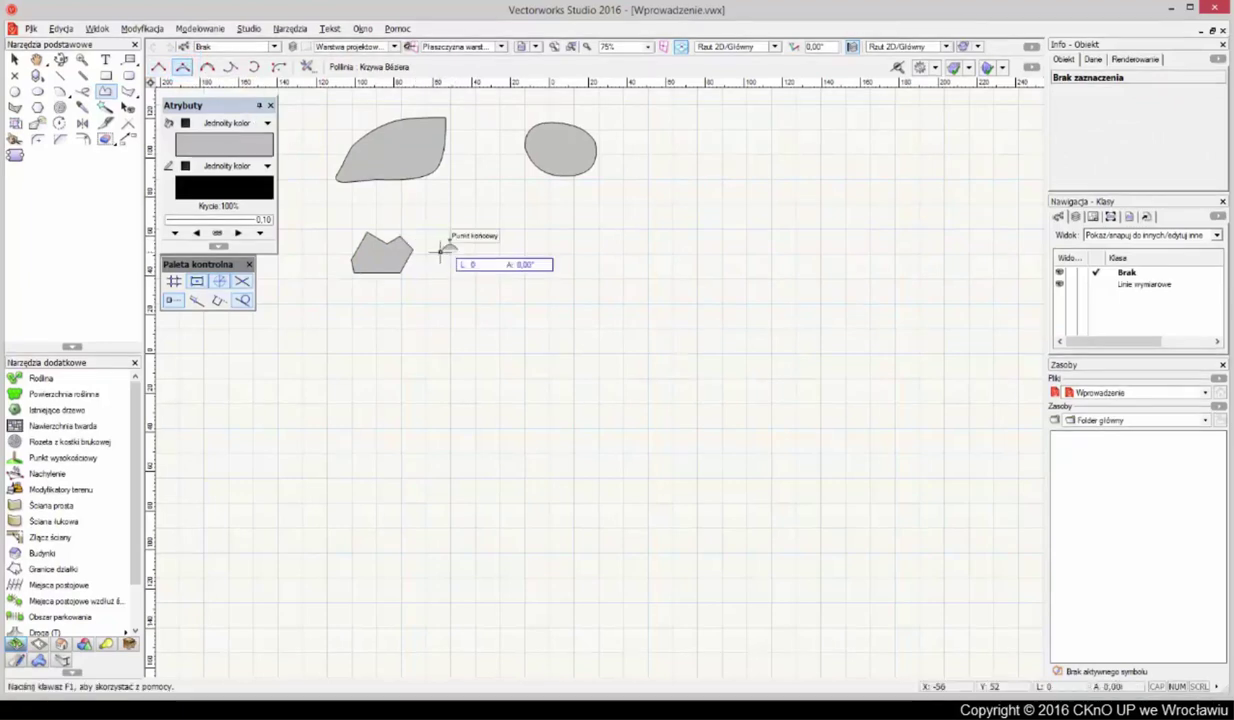
{"action": "left_click", "coordinate": [502, 250]}
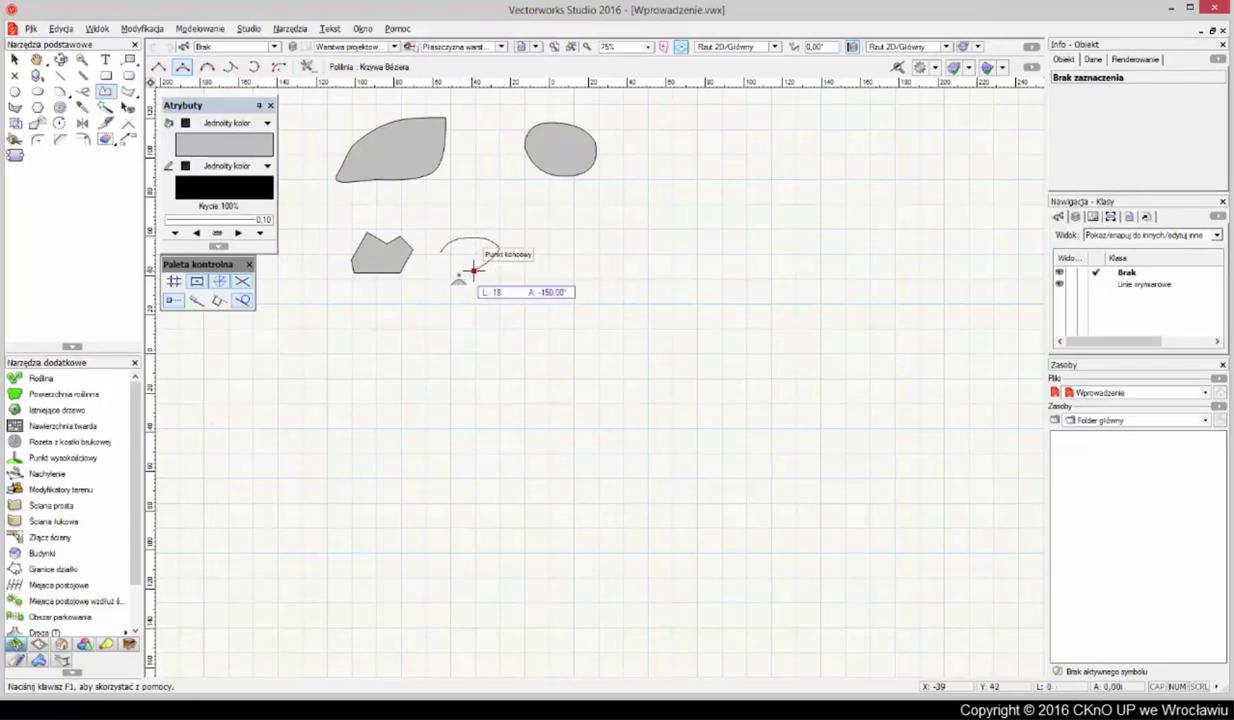
{"action": "left_click", "coordinate": [436, 256]}
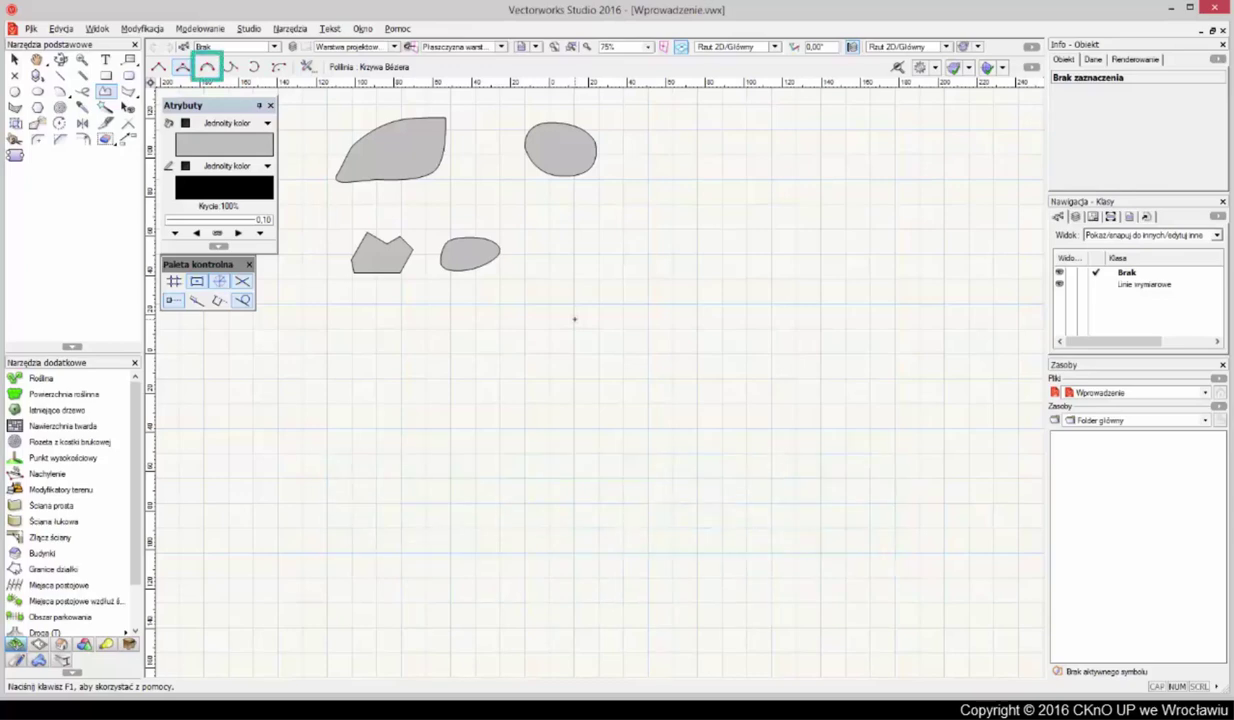
- Draw a closed polyline in cubic curve mode (Krzywa 3. stopnia) beside the Bézier oval
{"action": "left_click", "coordinate": [207, 66]}
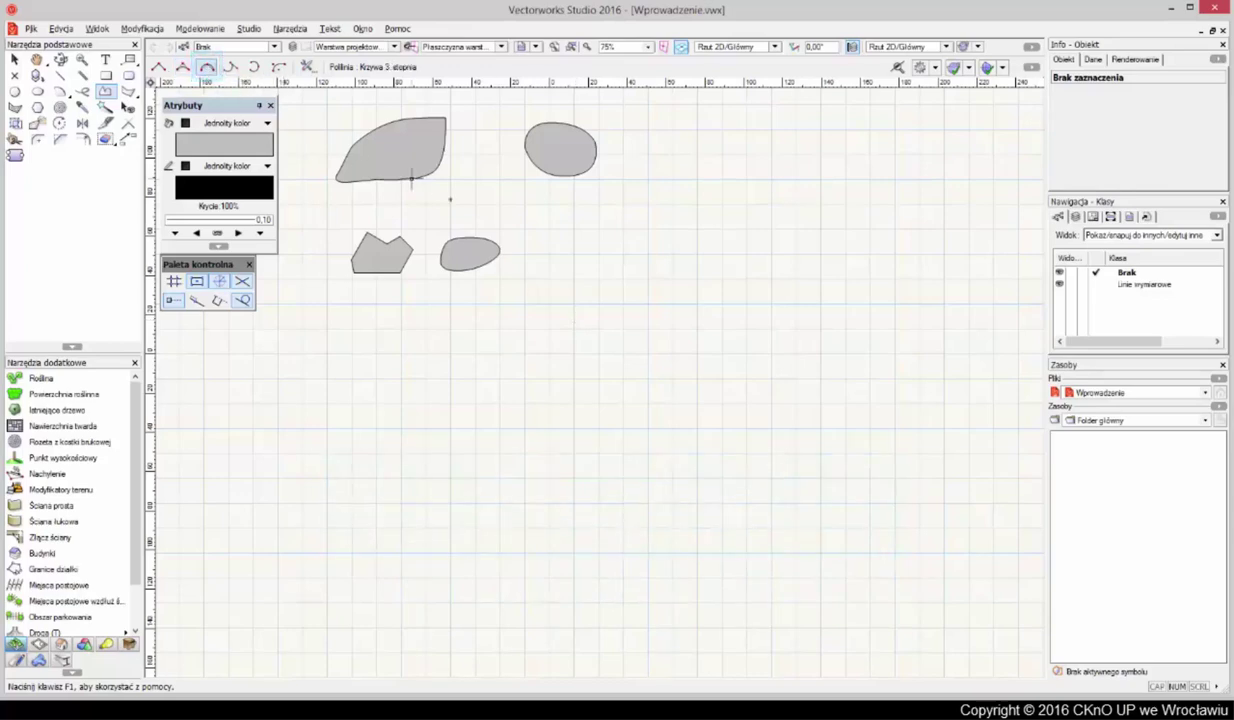
{"action": "left_click", "coordinate": [526, 263]}
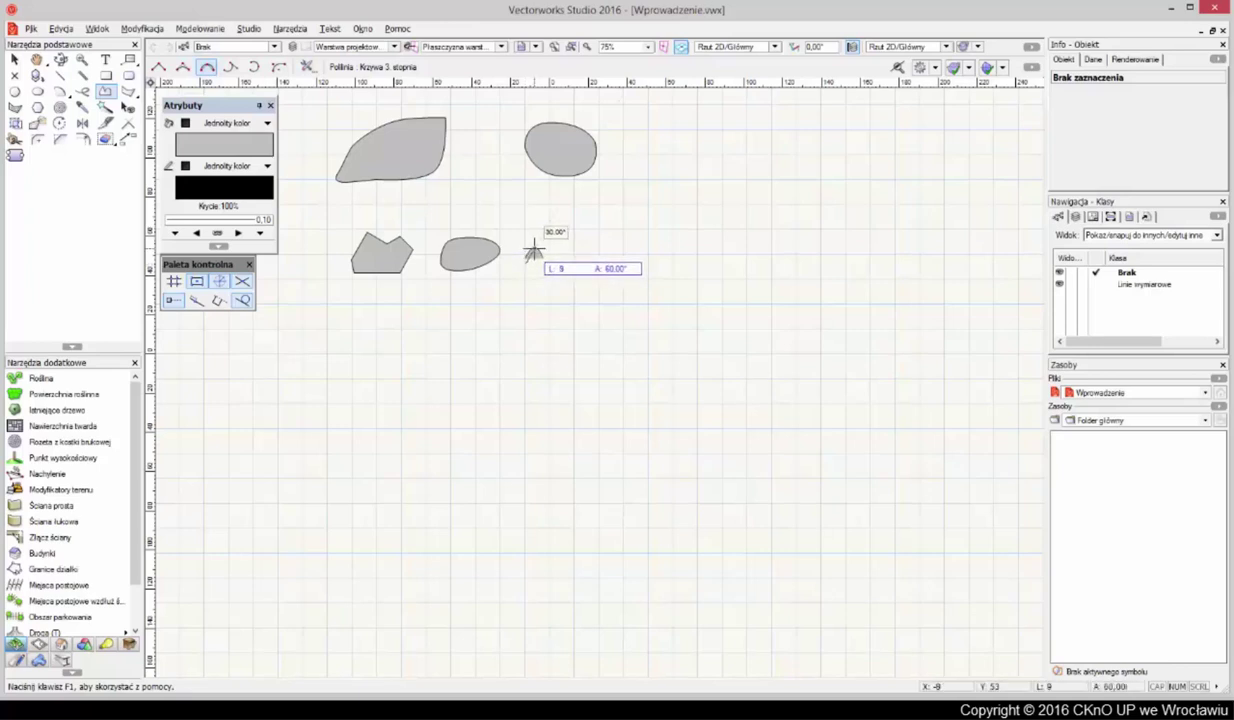
{"action": "left_click", "coordinate": [586, 248]}
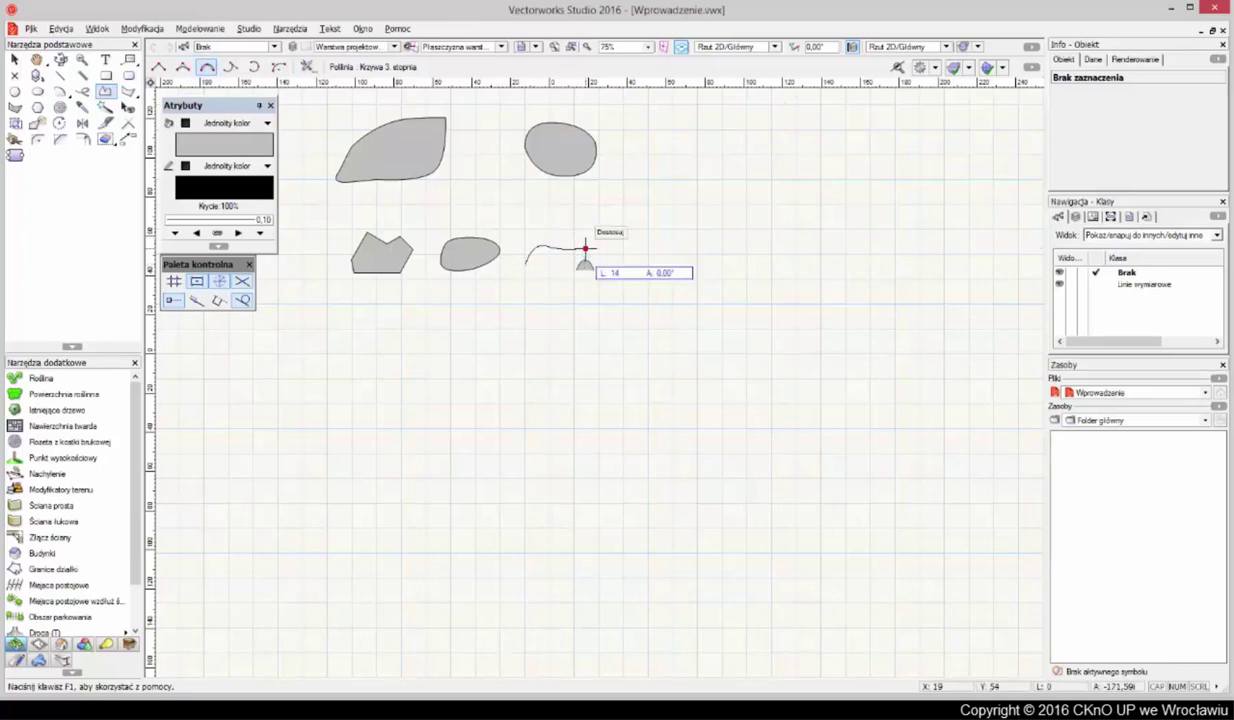
{"action": "left_click", "coordinate": [527, 266]}
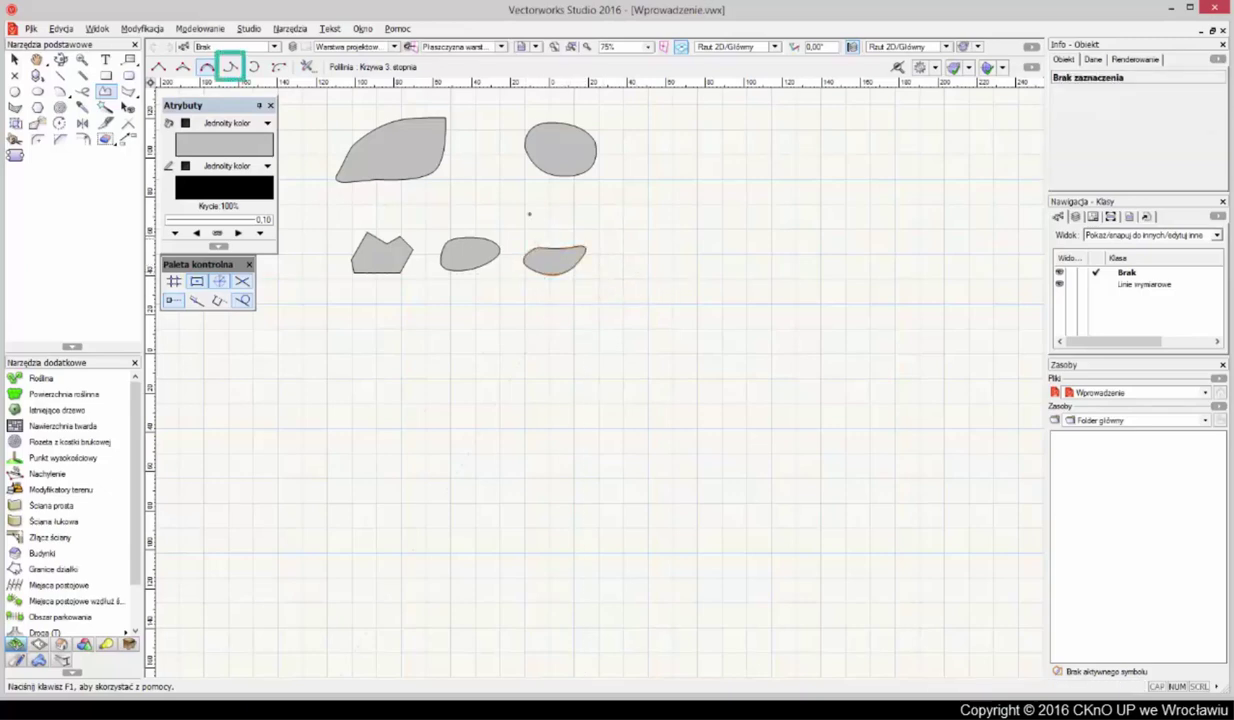
- Draw a closed bean-shaped polyline in tangent arc mode (Łuk styczny) beside the cubic curve shape
{"action": "left_click", "coordinate": [231, 67]}
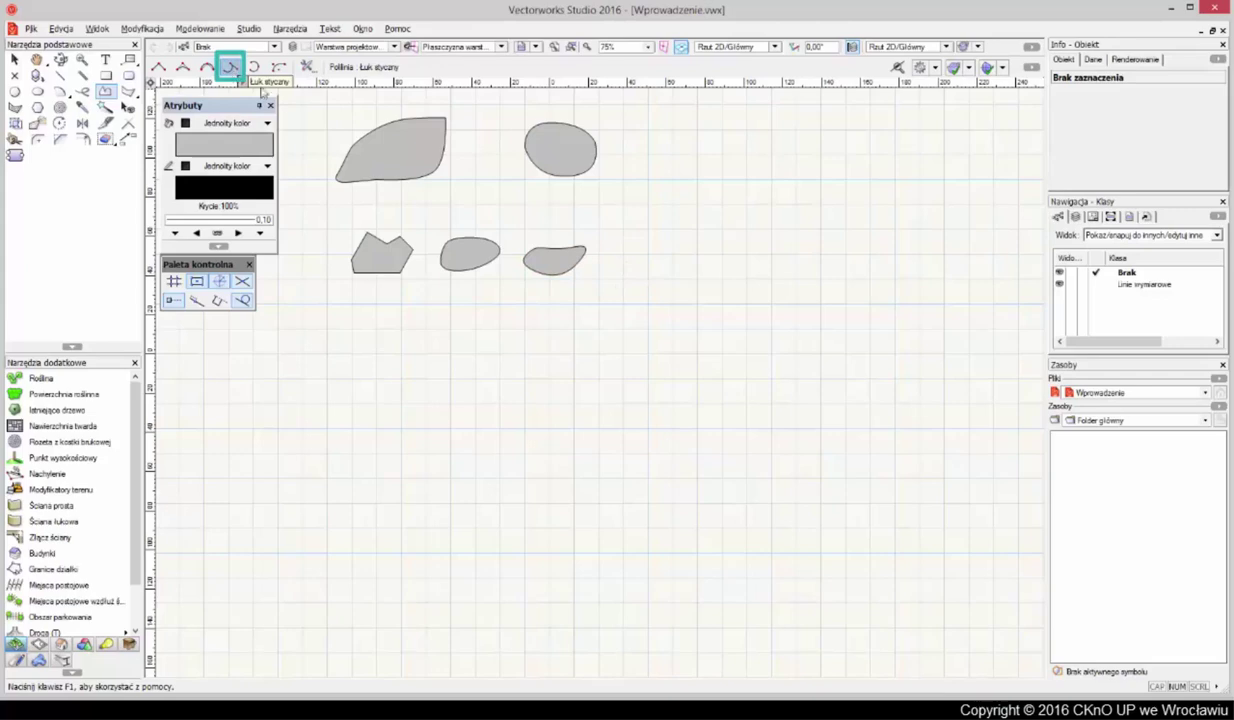
{"action": "left_click", "coordinate": [611, 250]}
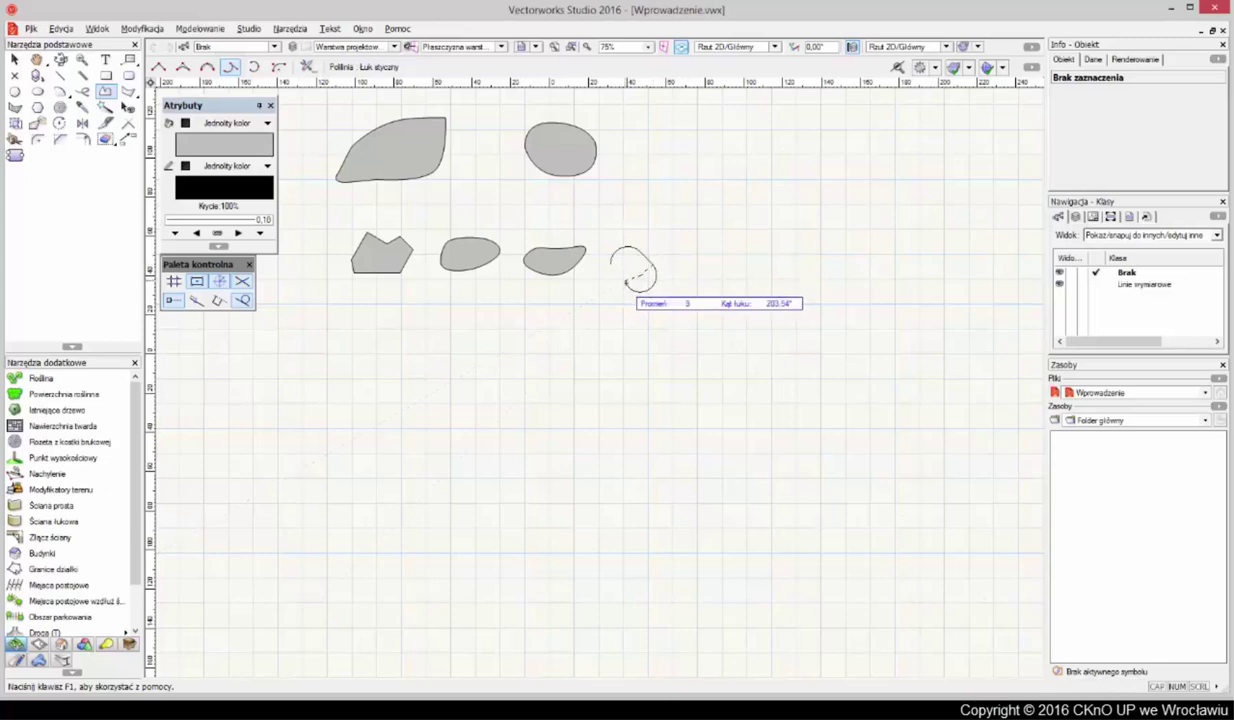
{"action": "left_click", "coordinate": [611, 252]}
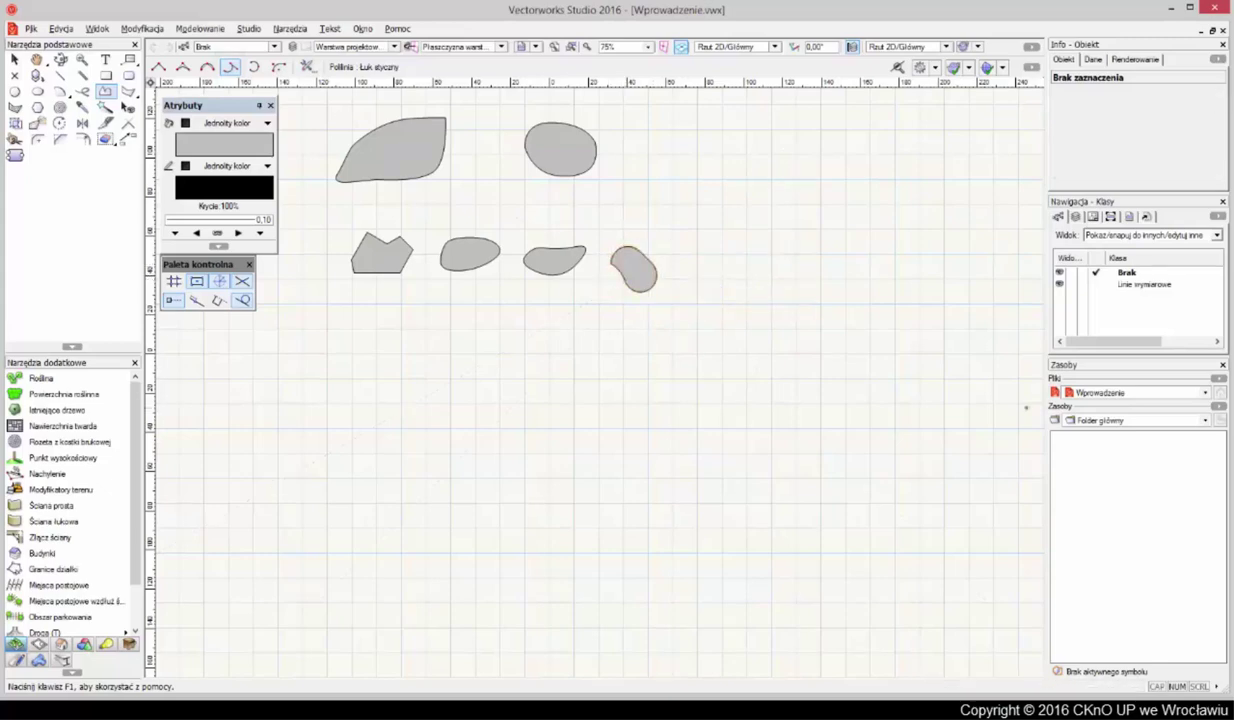
- Draw a closed, nearly circular polyline from three-point arcs (Łuk przy użyciu trzech punktów) beside the bean shape
{"action": "left_click", "coordinate": [256, 67]}
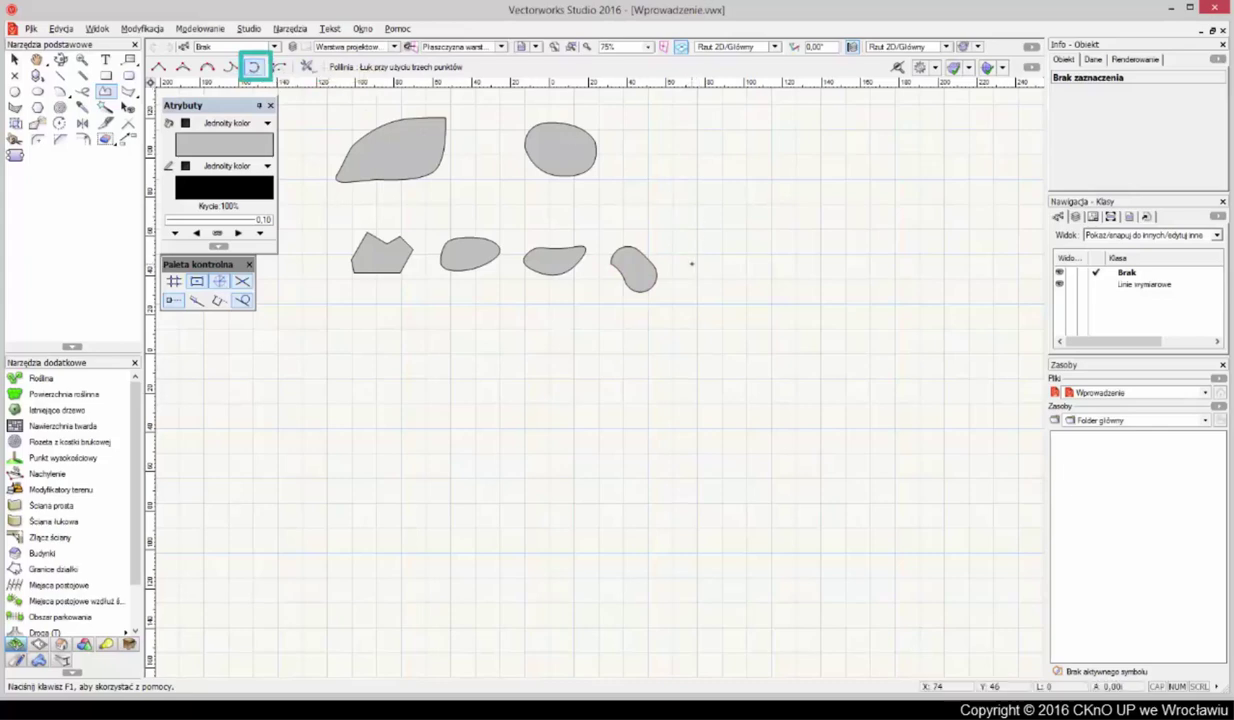
{"action": "left_click", "coordinate": [692, 243]}
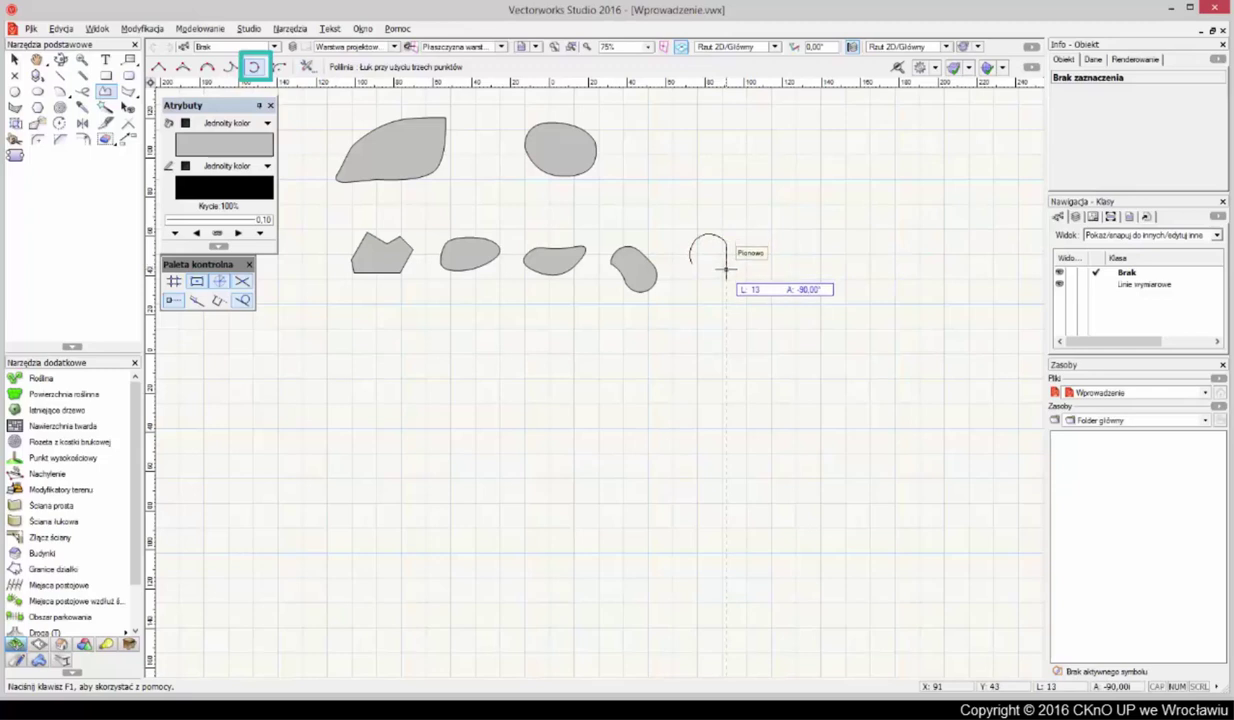
{"action": "left_click", "coordinate": [725, 266]}
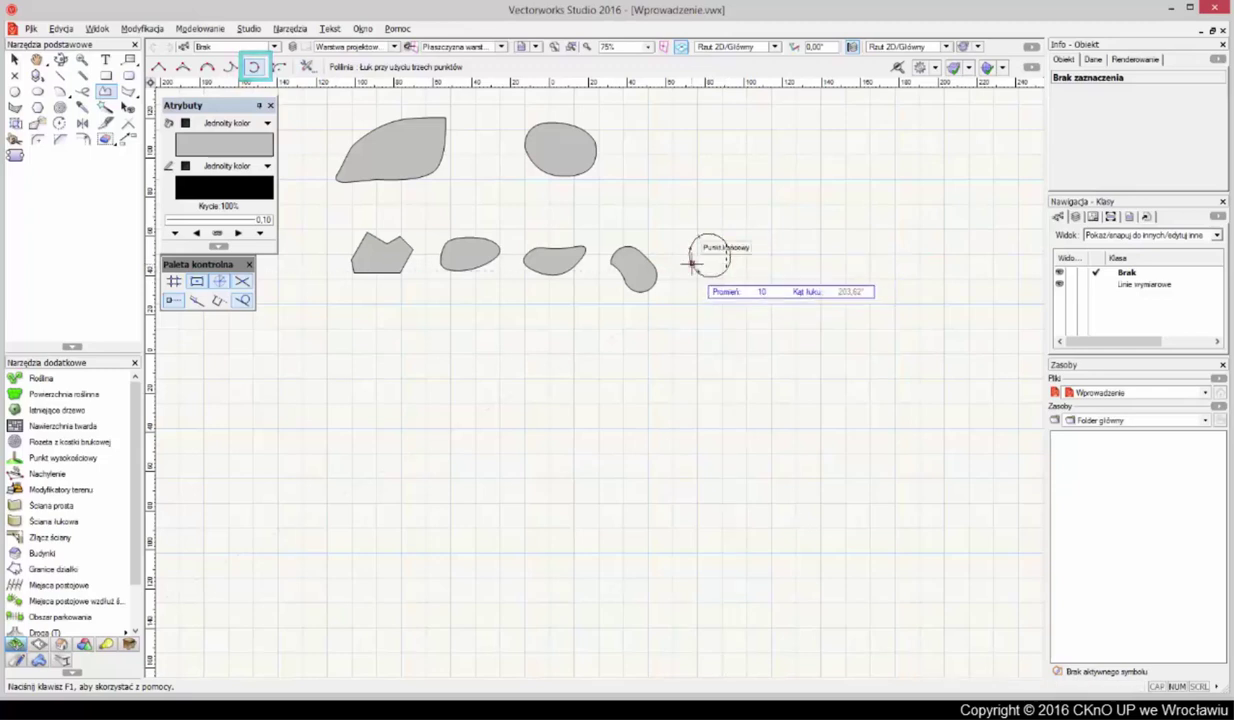
{"action": "left_click", "coordinate": [692, 263]}
{"action": "key", "text": "Escape"}
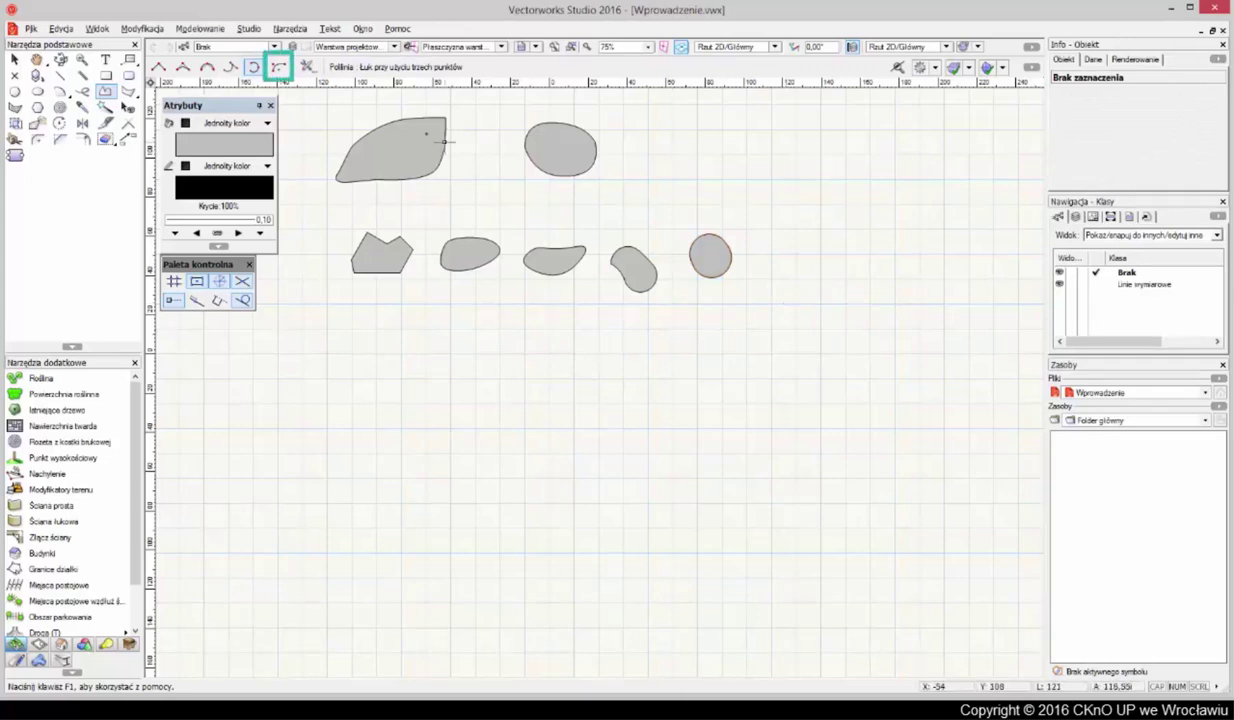
- Draw a closed polyline about 34 by 29 in arc mode (Łuk) with a fillet radius of 20 beside the circle
{"action": "left_click", "coordinate": [276, 66]}
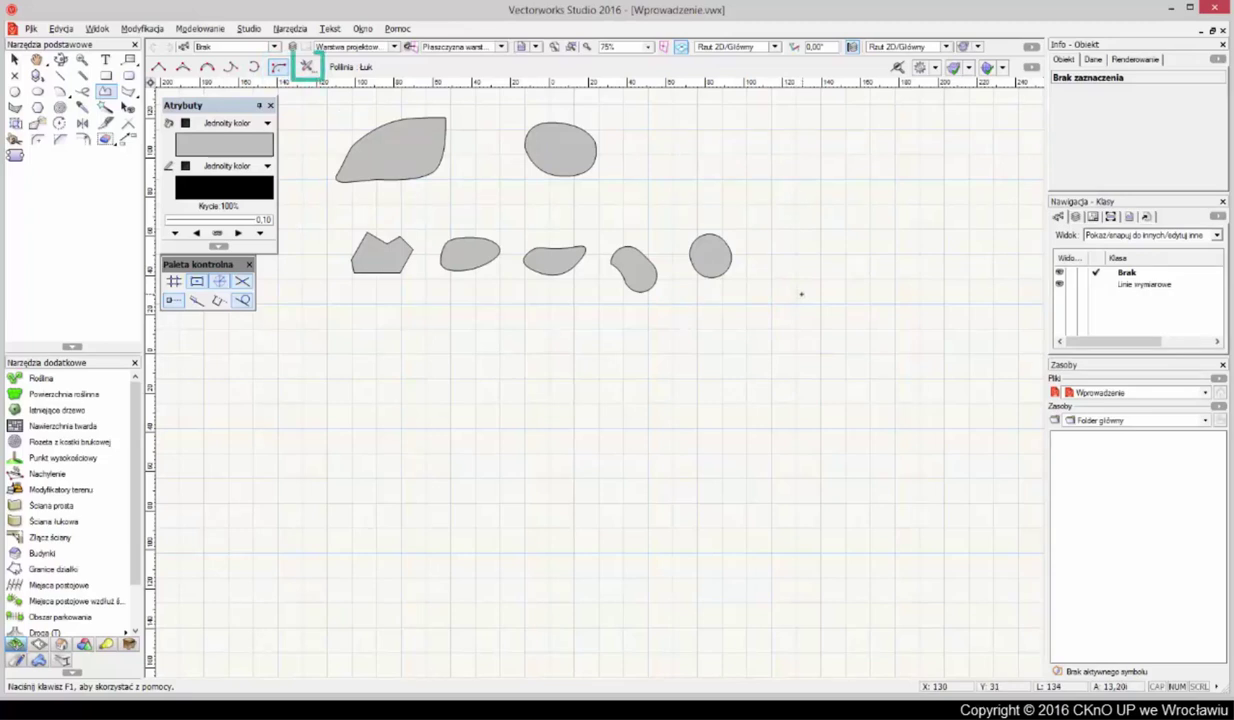
{"action": "left_click", "coordinate": [308, 67]}
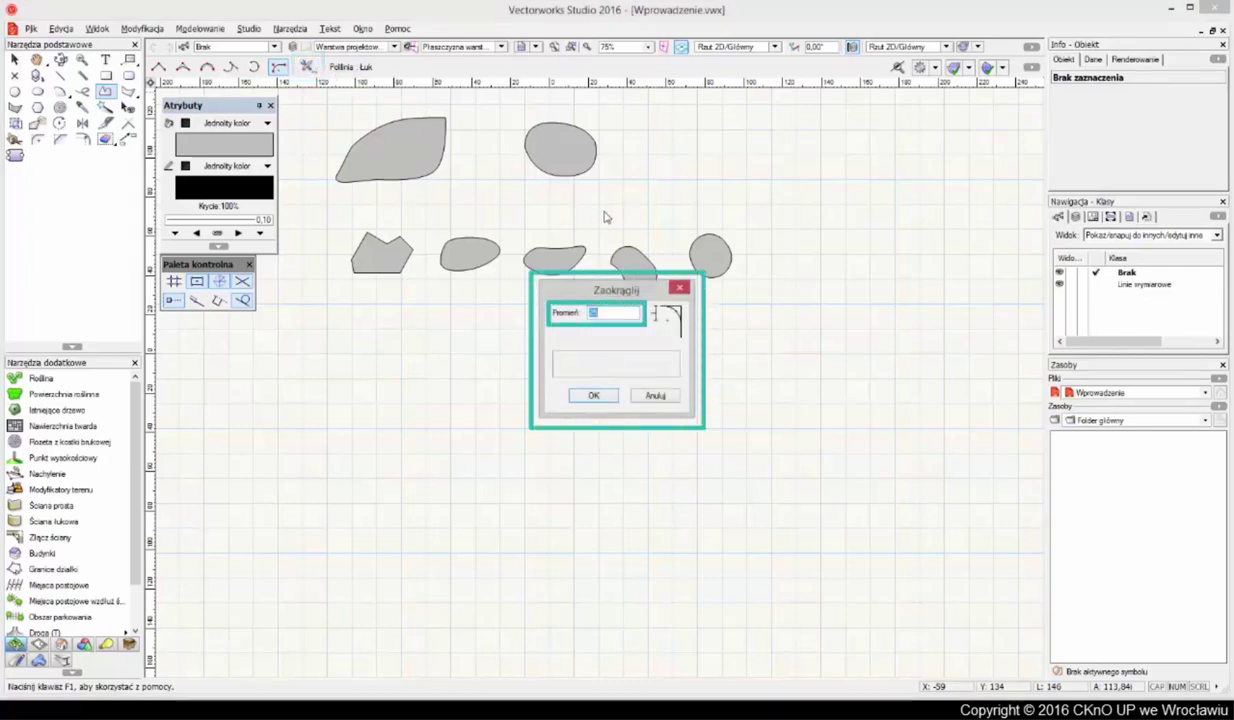
{"action": "type", "text": "20"}
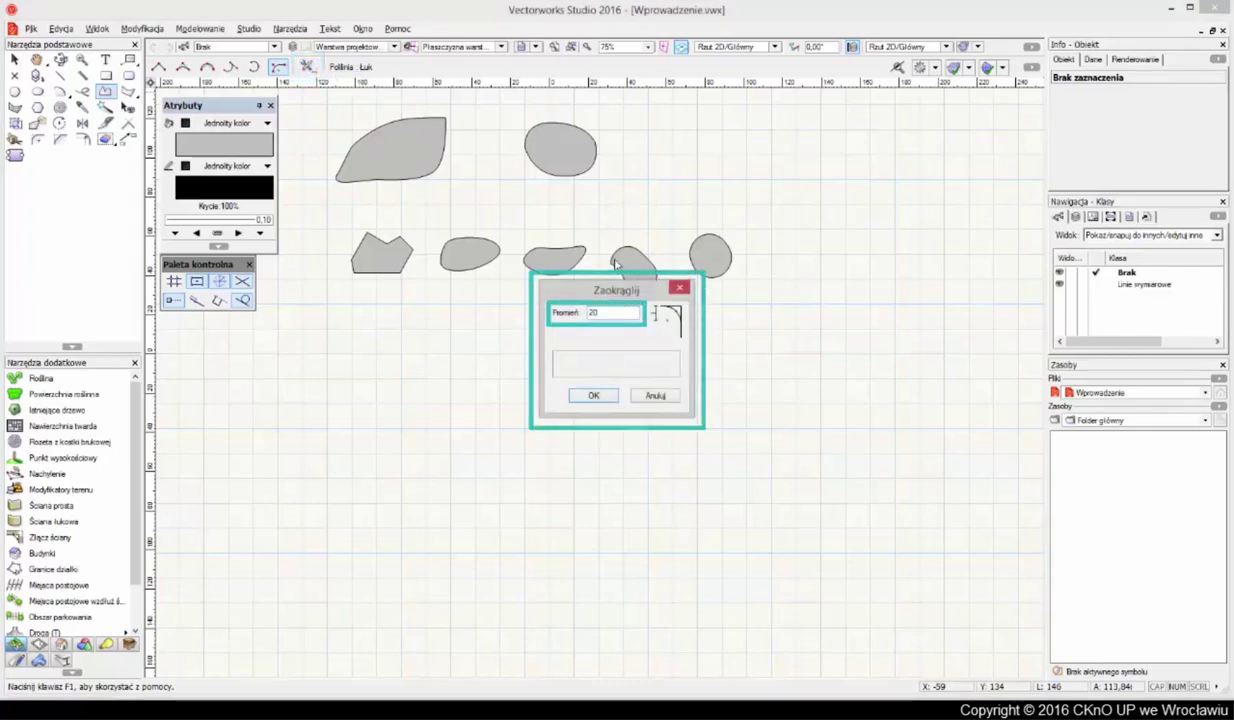
{"action": "left_click", "coordinate": [600, 396]}
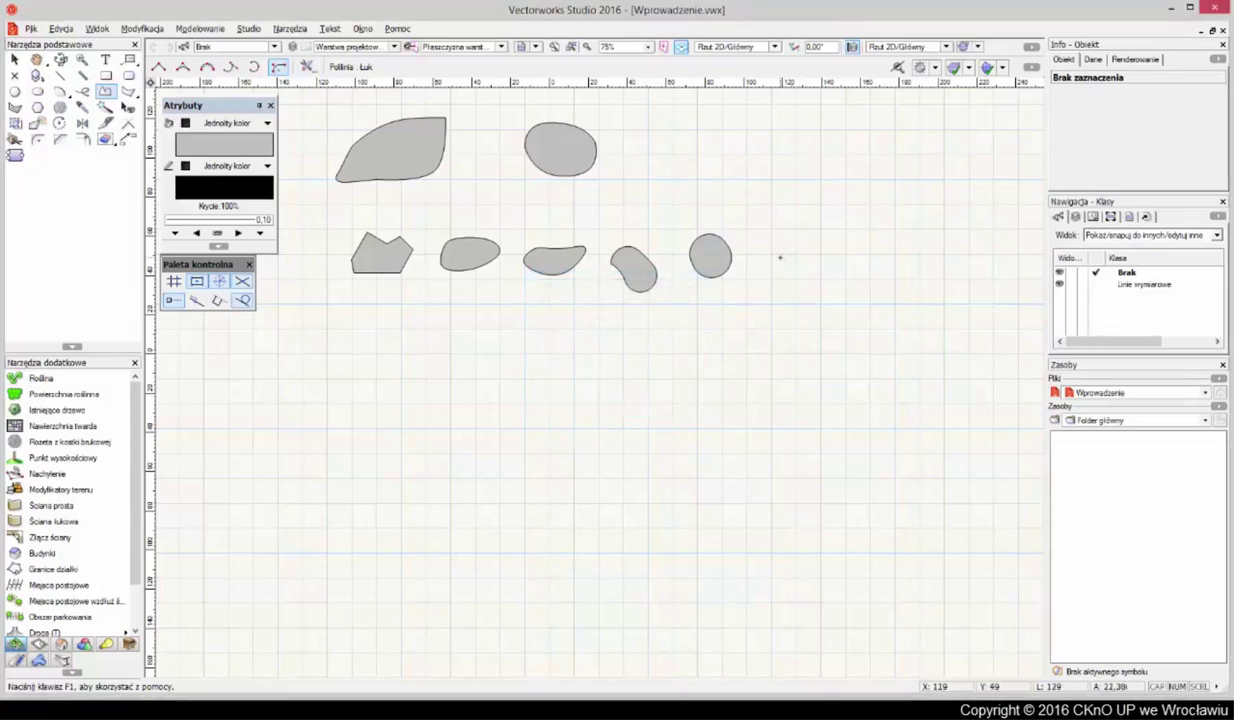
{"action": "left_click", "coordinate": [780, 257]}
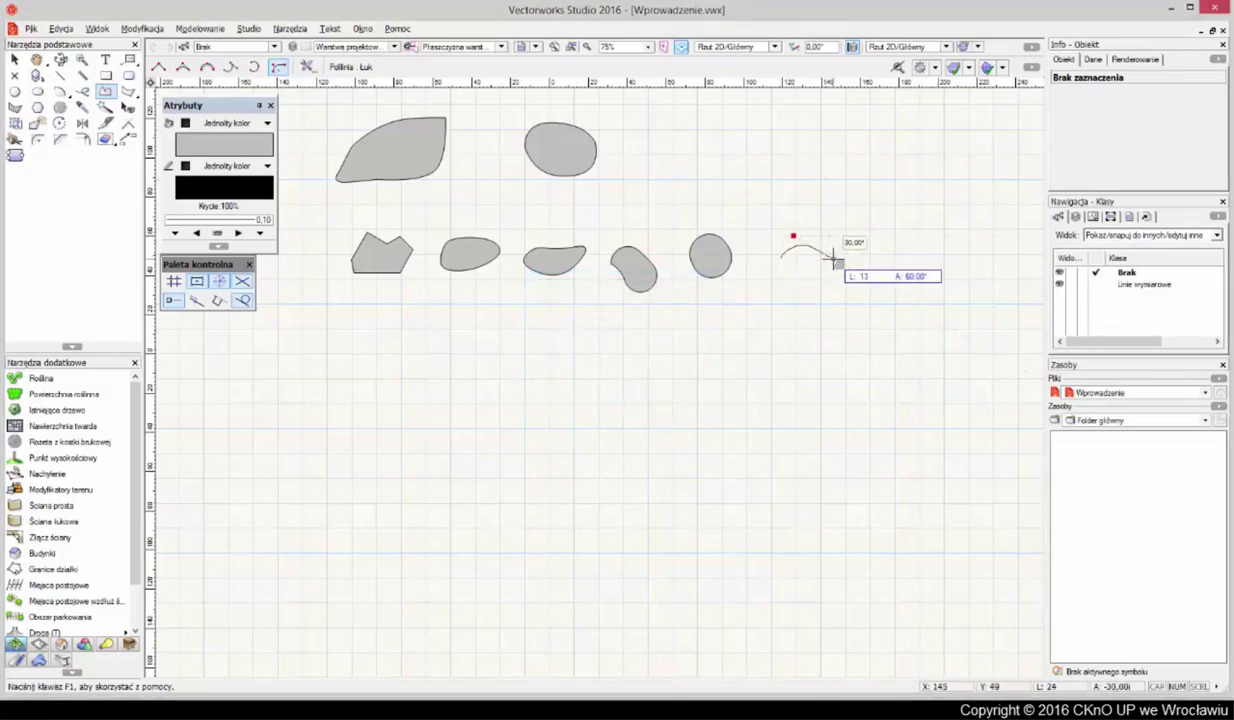
{"action": "left_click", "coordinate": [779, 260]}
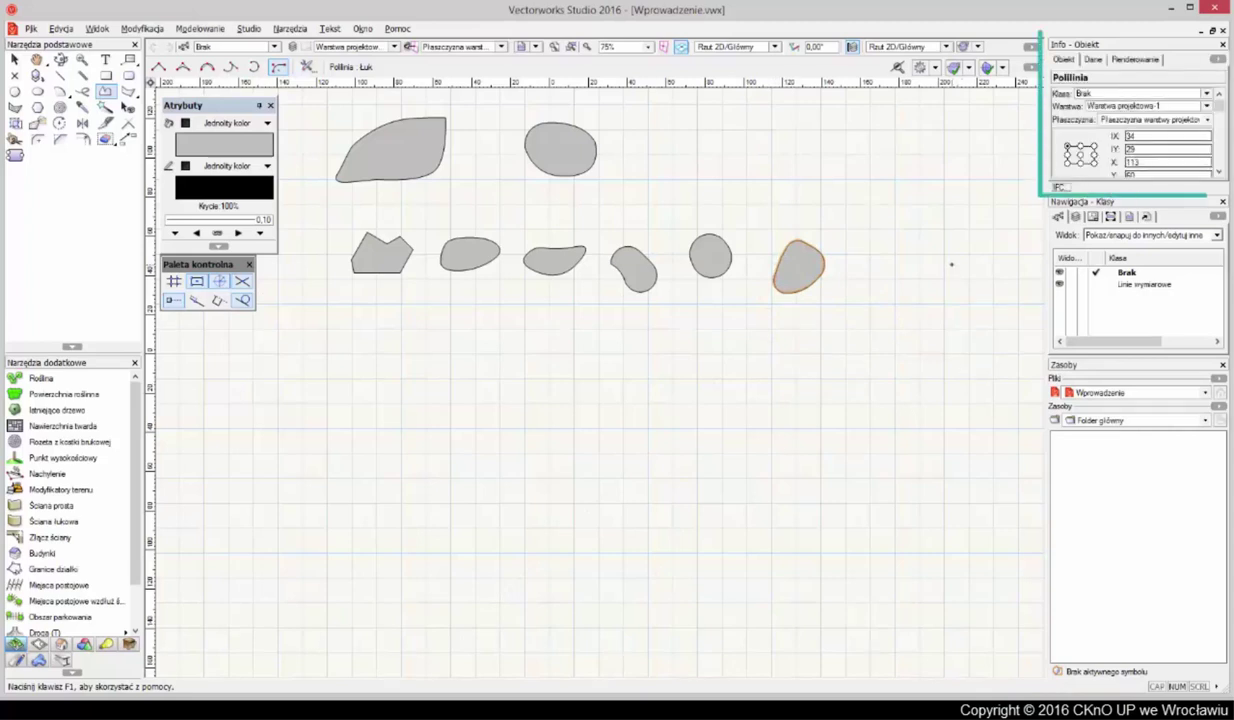
- Examine the rounded polyline's object properties and clear the selection
{"action": "key", "text": "x"}
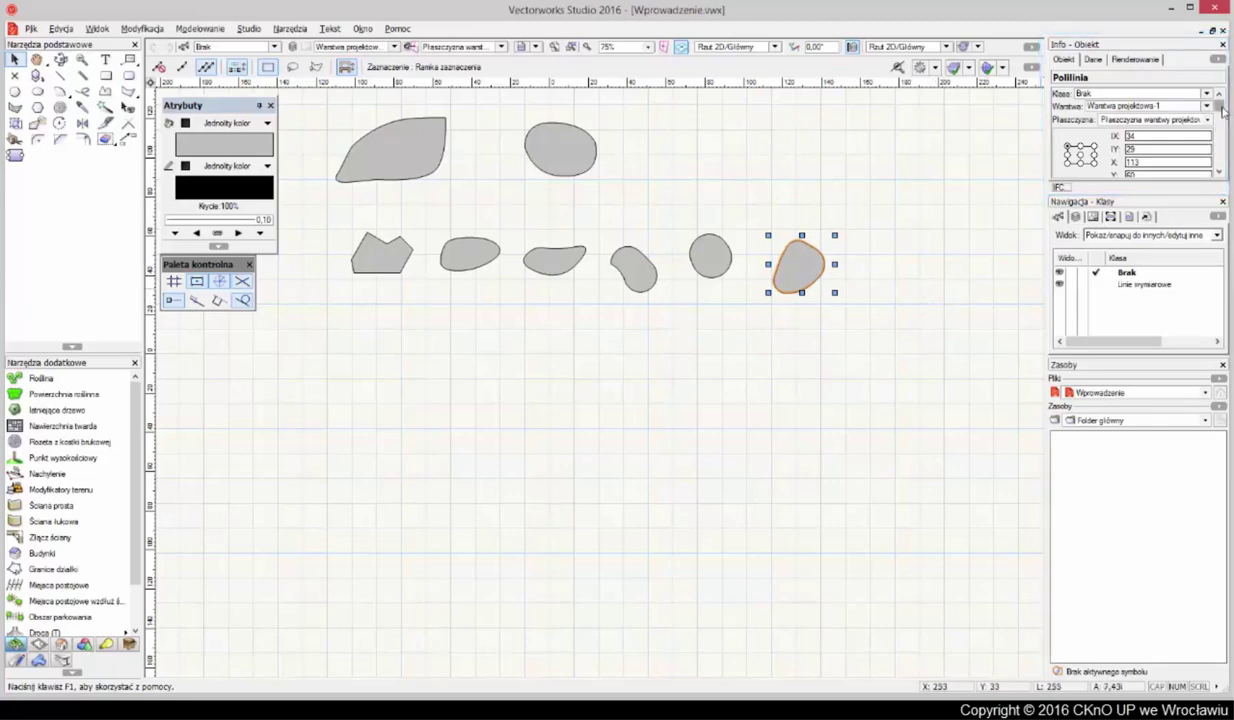
{"action": "mouse_move", "coordinate": [1222, 112]}
{"action": "left_mouse_down"}
{"action": "mouse_move", "coordinate": [1232, 172]}
{"action": "mouse_move", "coordinate": [1229, 104]}
{"action": "left_mouse_up"}
{"action": "left_click", "coordinate": [975, 303]}
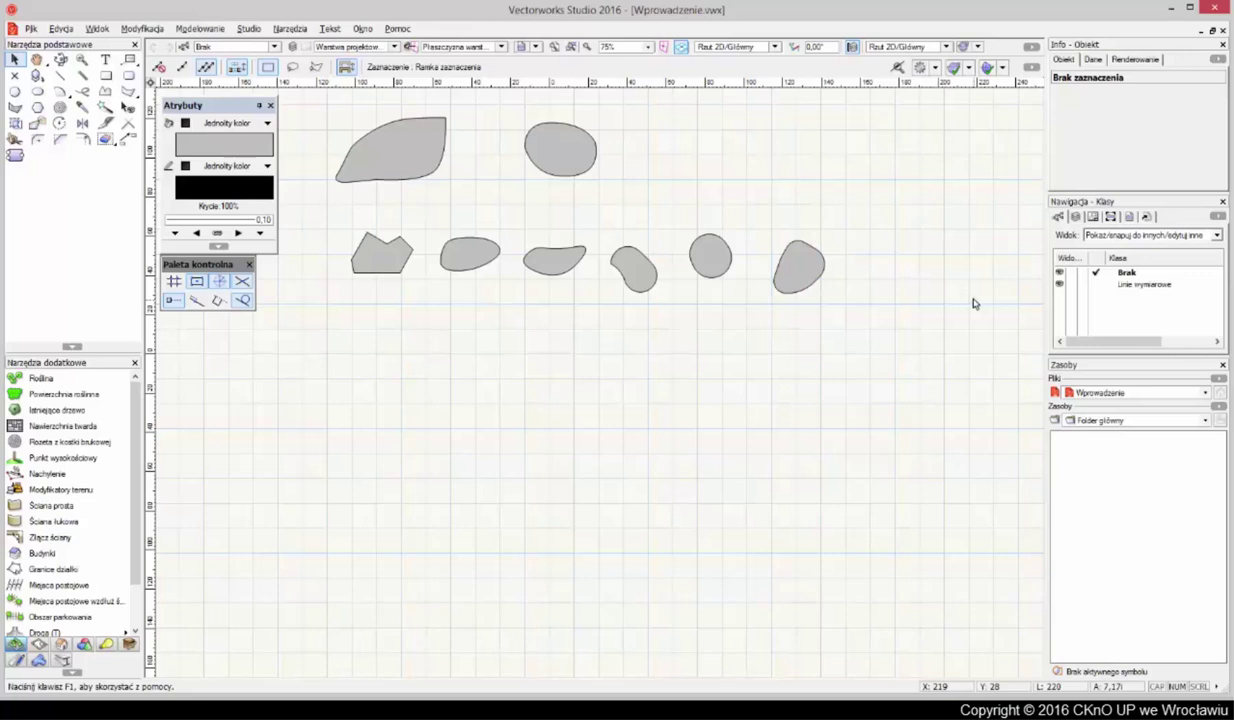
- Draw a five-cornered polygon with the Polygon tool (Wielobok) in vertex mode (Przy użyciu punktów kontrolnych), below the notched polyline
{"action": "left_click", "coordinate": [128, 90]}
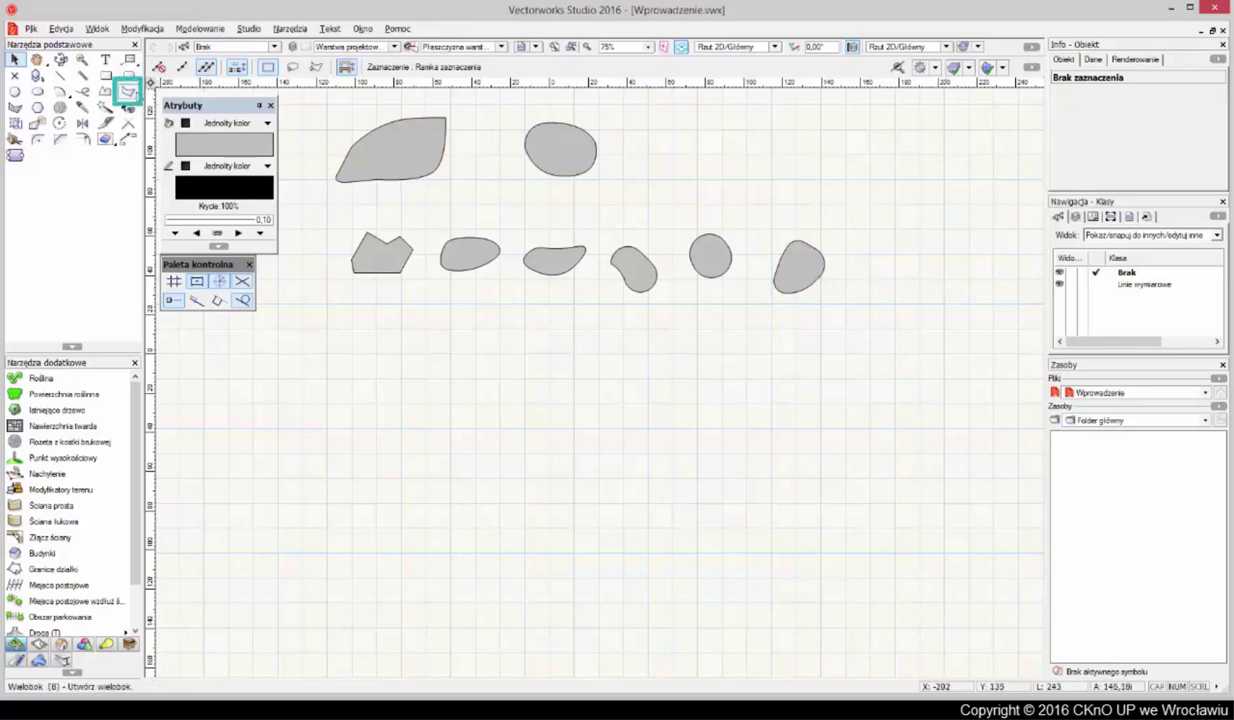
{"action": "left_click", "coordinate": [131, 93]}
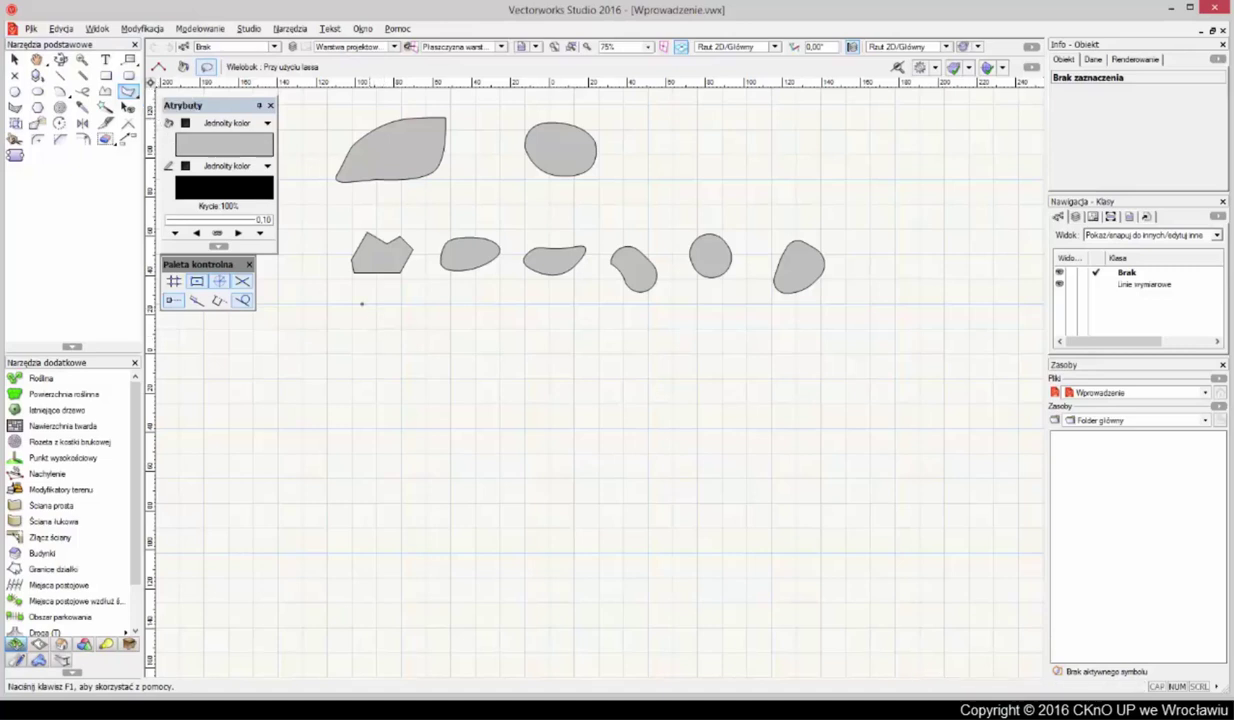
{"action": "left_click", "coordinate": [158, 66]}
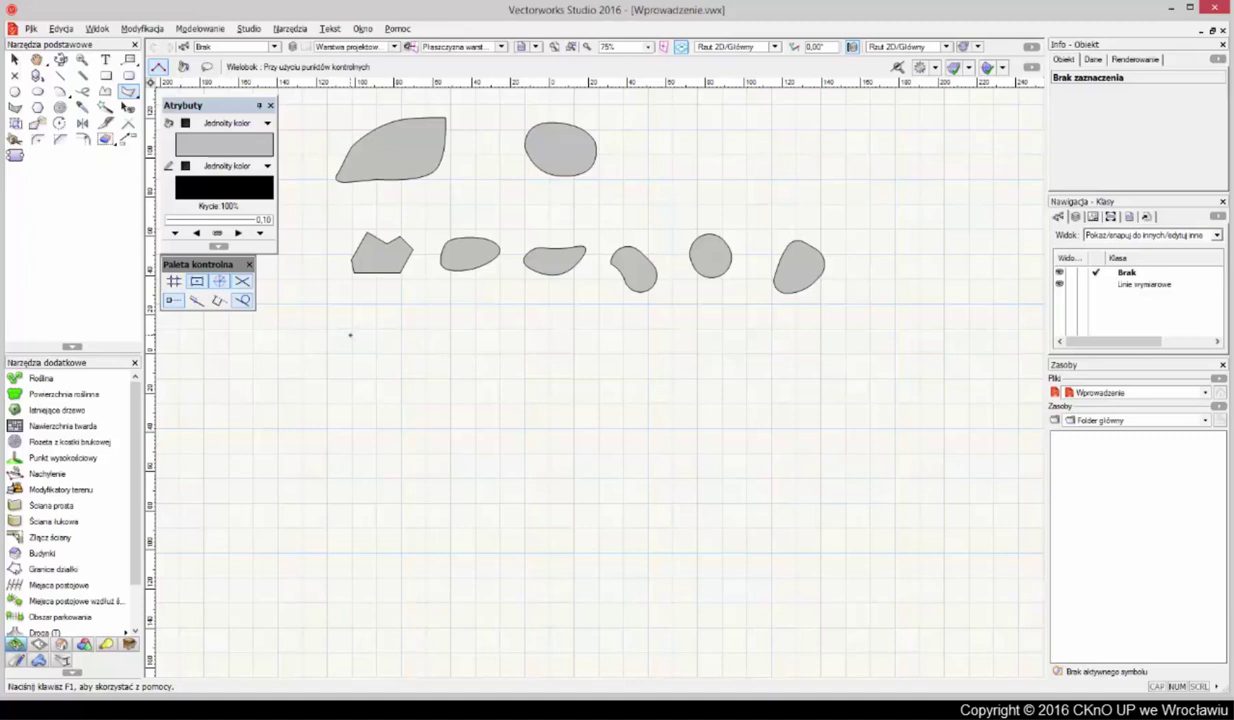
{"action": "left_click", "coordinate": [350, 335]}
{"action": "left_click", "coordinate": [366, 307]}
{"action": "left_click", "coordinate": [399, 327]}
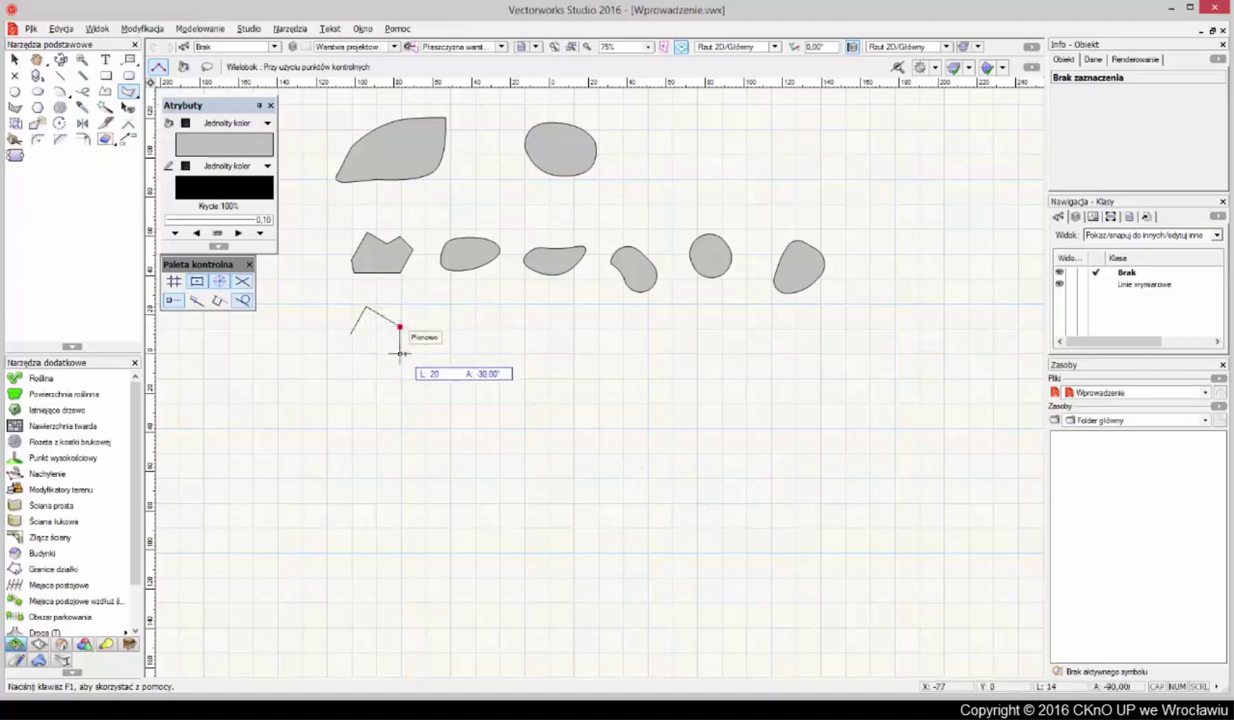
{"action": "left_click", "coordinate": [399, 352]}
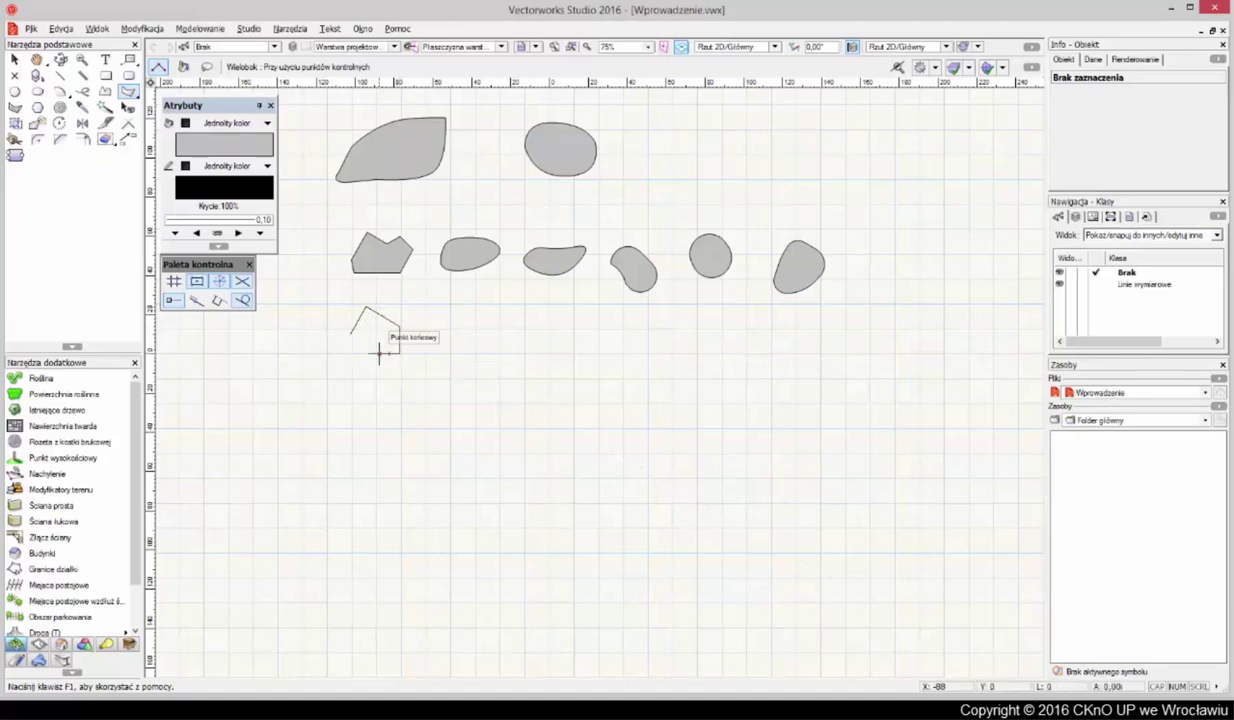
{"action": "double_click", "coordinate": [379, 352]}
- Draw a closed six-sided polygon about 32 by 23 beside the five-cornered one and clear the selection
{"action": "left_click", "coordinate": [445, 336]}
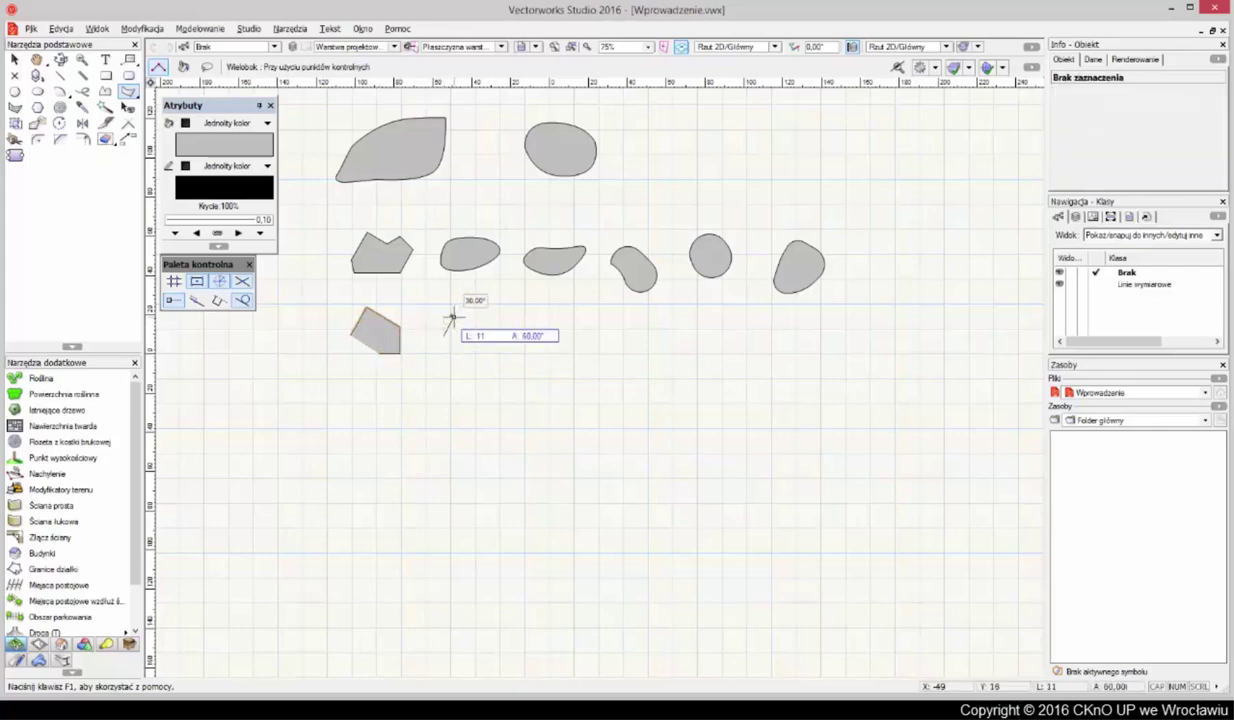
{"action": "left_click", "coordinate": [452, 318]}
{"action": "left_click", "coordinate": [490, 318]}
{"action": "left_click", "coordinate": [502, 338]}
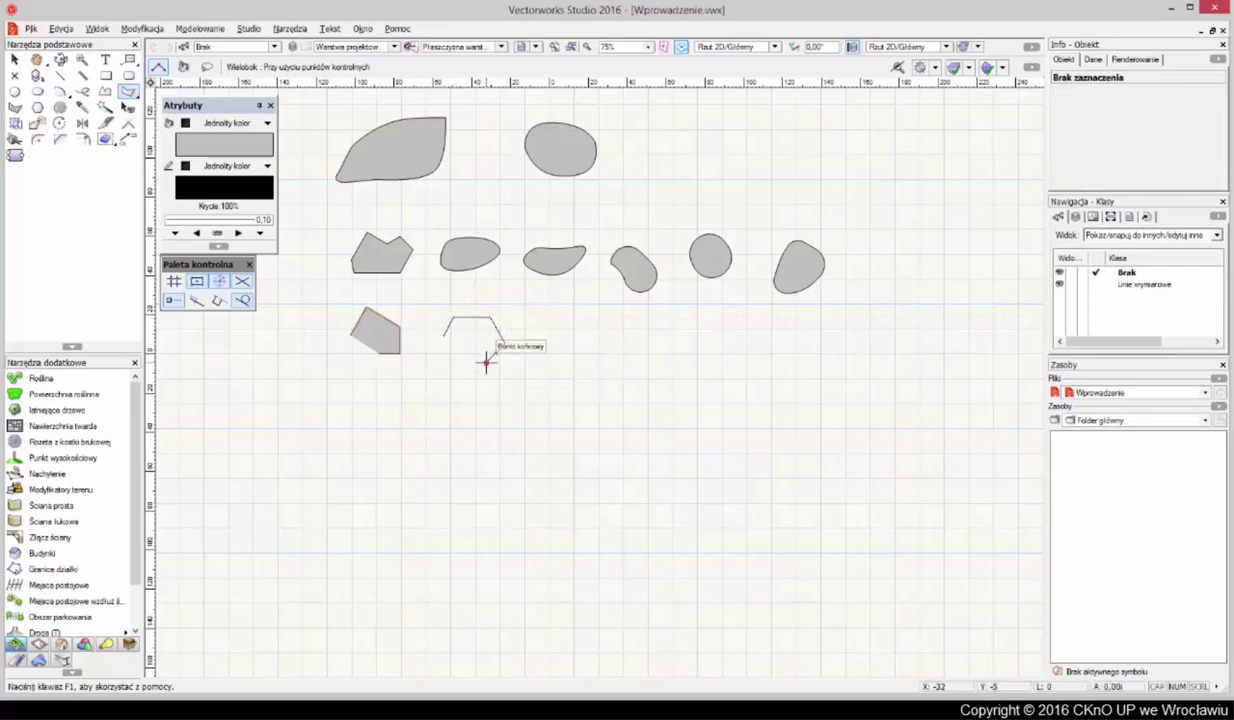
{"action": "left_click", "coordinate": [486, 362]}
{"action": "left_click", "coordinate": [457, 361]}
{"action": "left_click", "coordinate": [445, 336]}
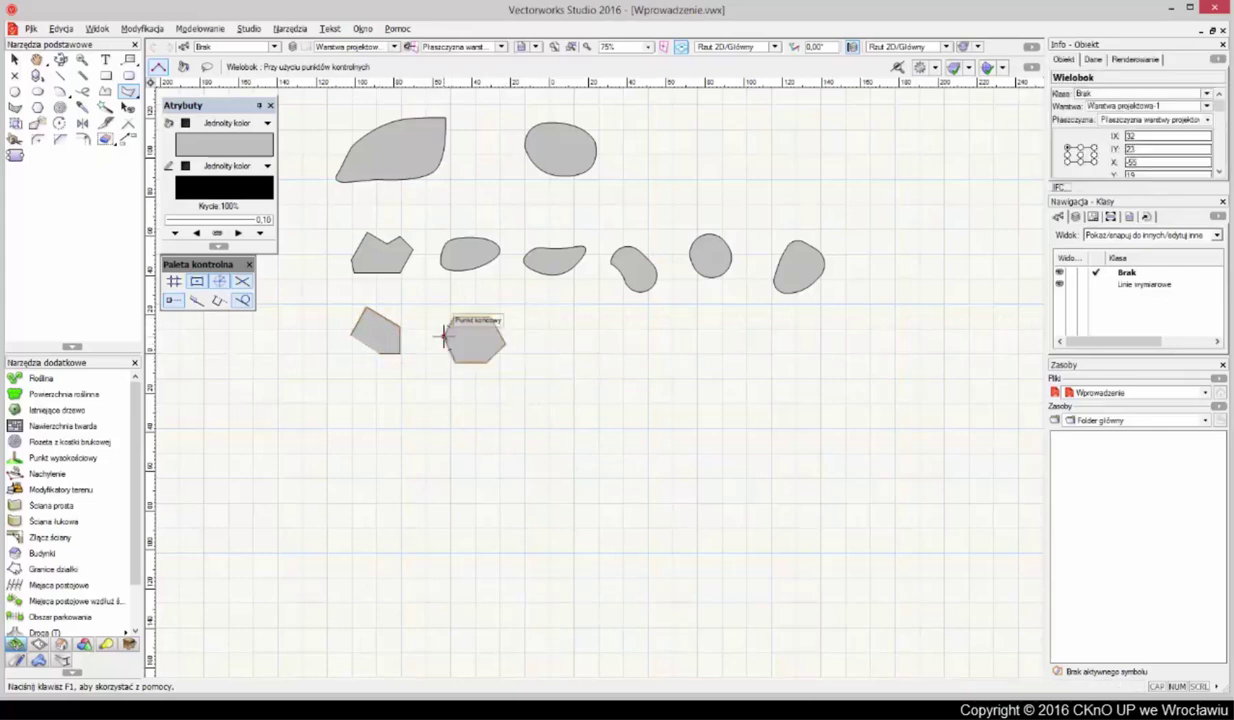
{"action": "key", "text": "Escape"}
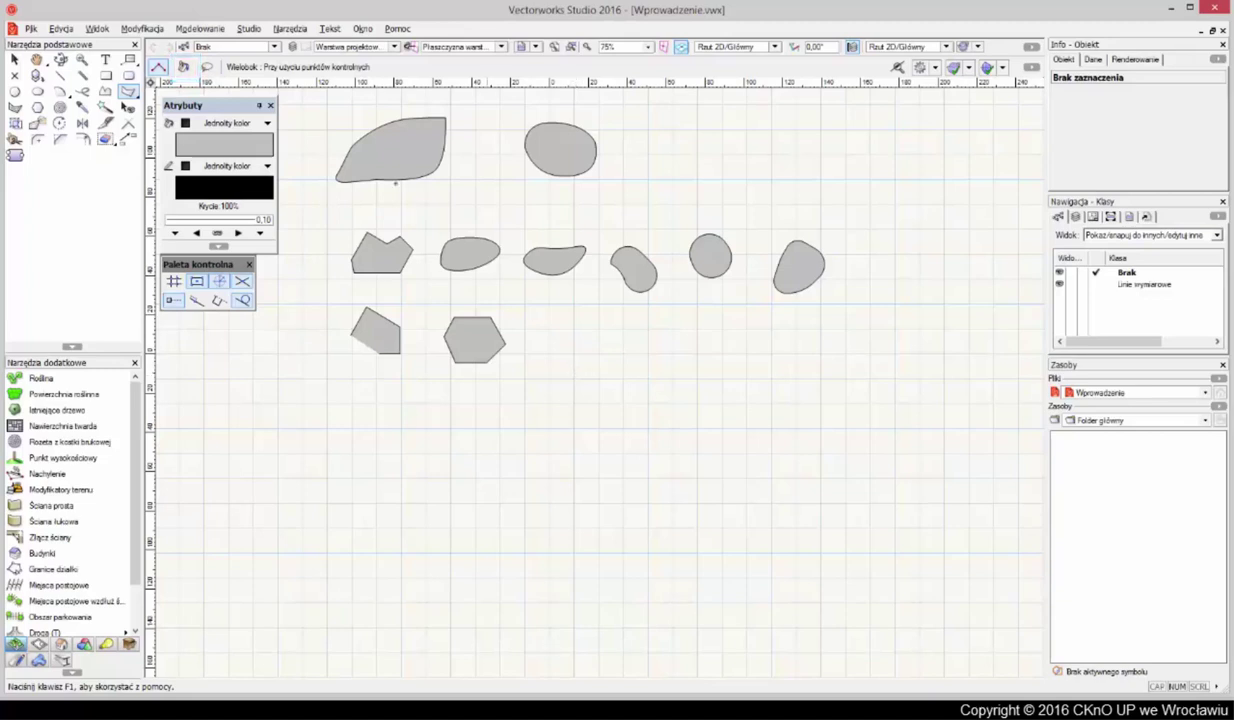
- Create a shape from the cubic curve outline in fill mode (Przy użyciu wypełnienia) and move it straight below the original, beside the hexagon
{"action": "left_click", "coordinate": [183, 66]}
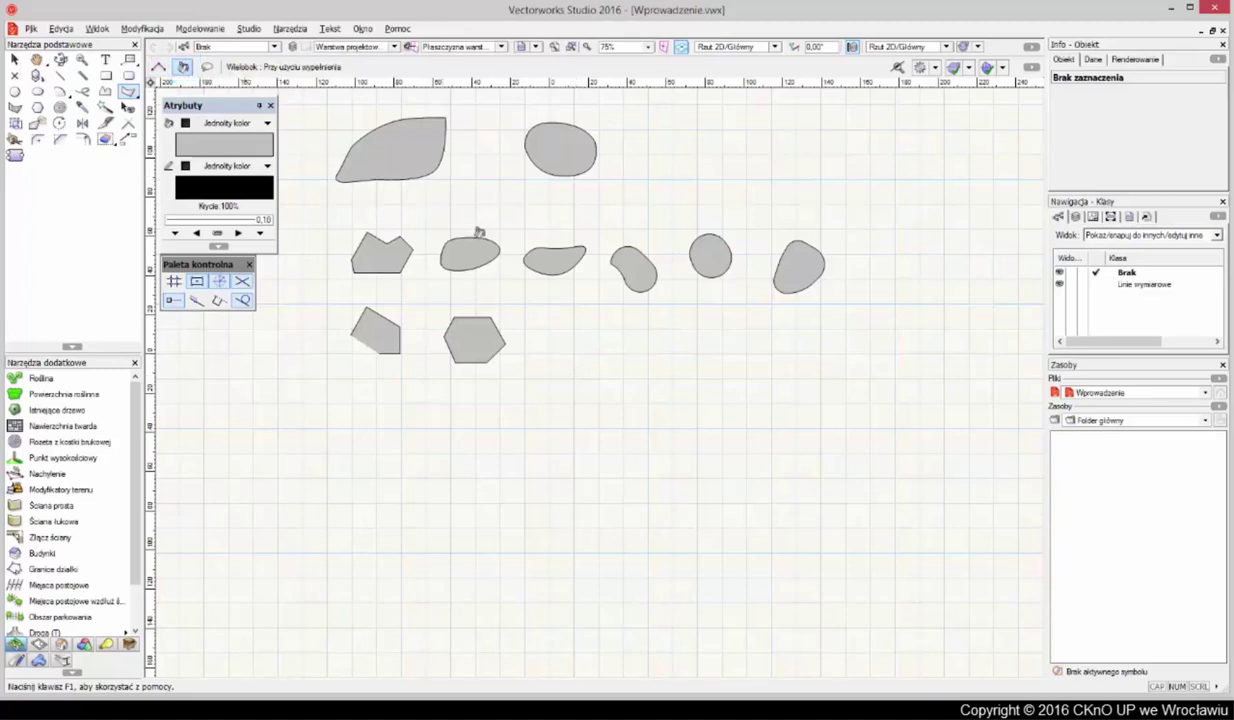
{"action": "left_click", "coordinate": [528, 258]}
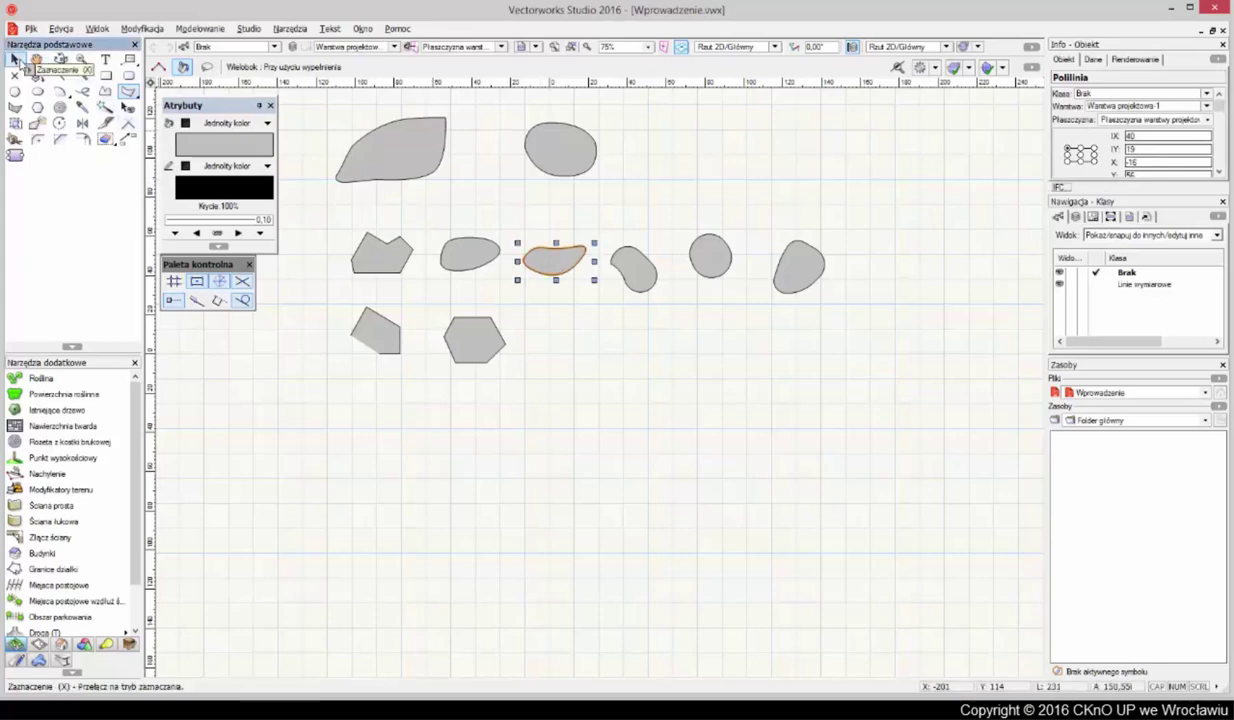
{"action": "left_click", "coordinate": [15, 59]}
{"action": "left_click_drag", "start_coordinate": [556, 263], "coordinate": [566, 340]}
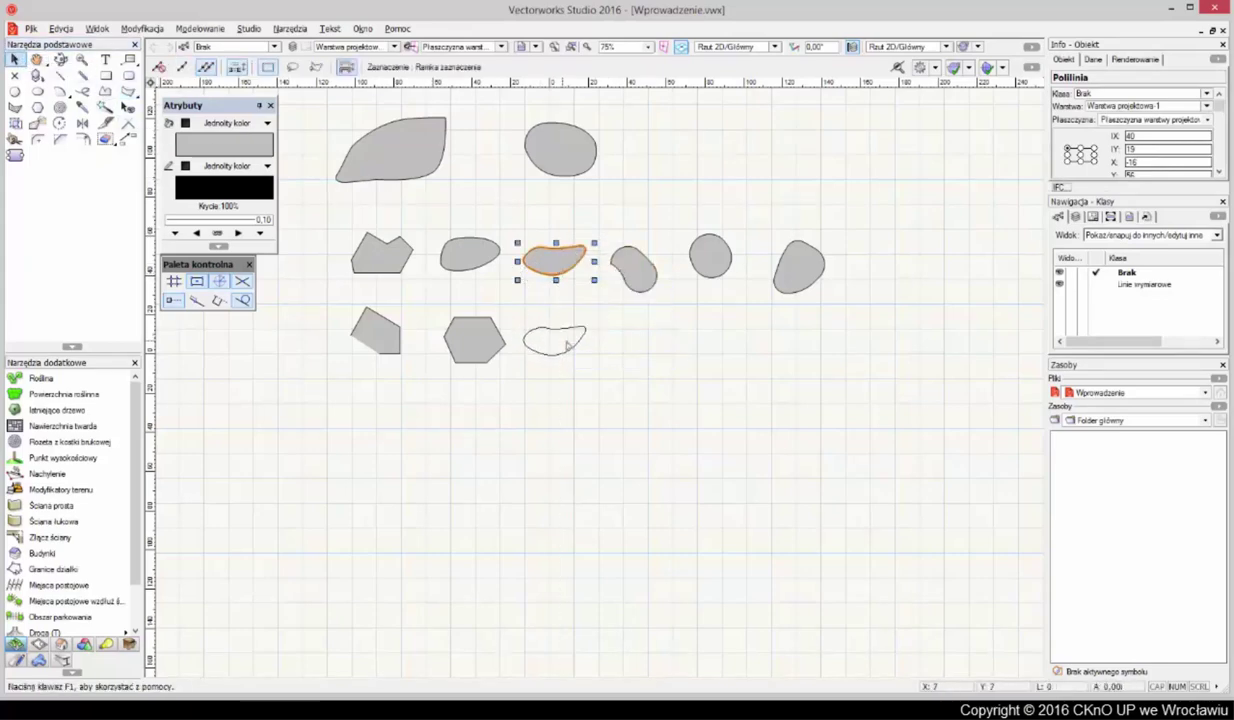
{"action": "left_click", "coordinate": [730, 370]}
- Trace the notched shape with the Polygon tool in lasso mode (Przy użyciu lassa) and move the new polygon to the end of the row below
{"action": "key", "text": "3"}
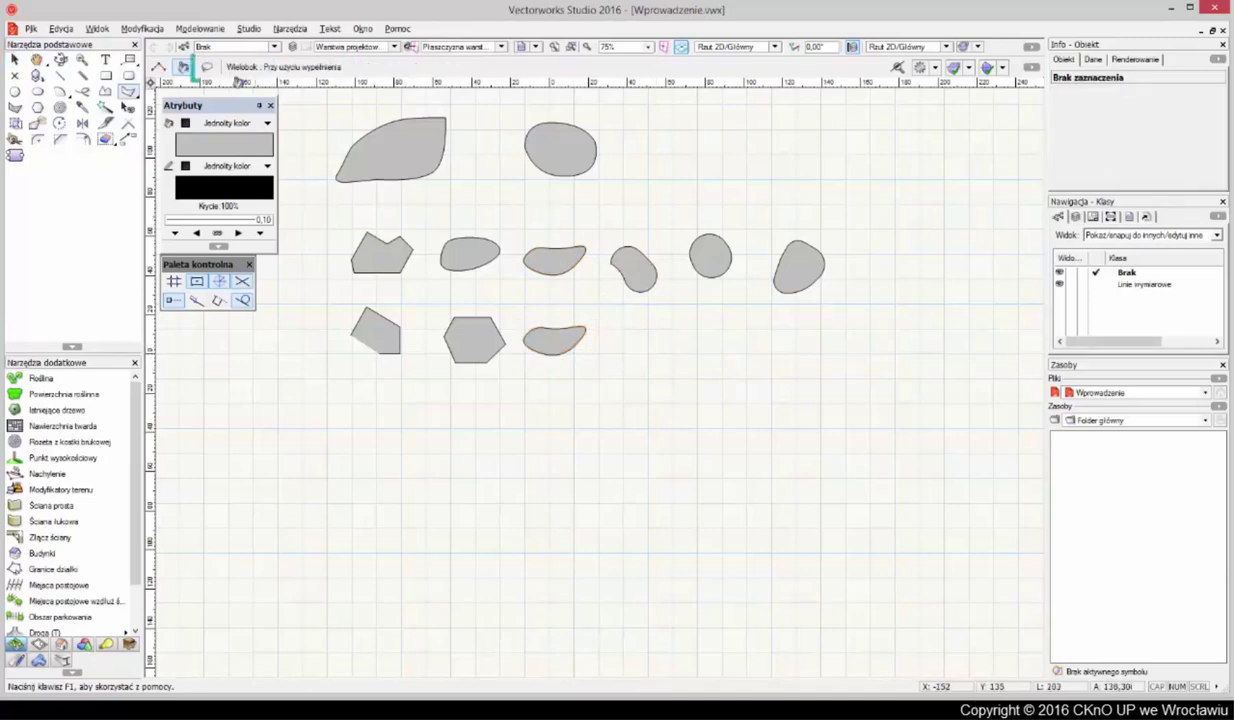
{"action": "left_click", "coordinate": [207, 66]}
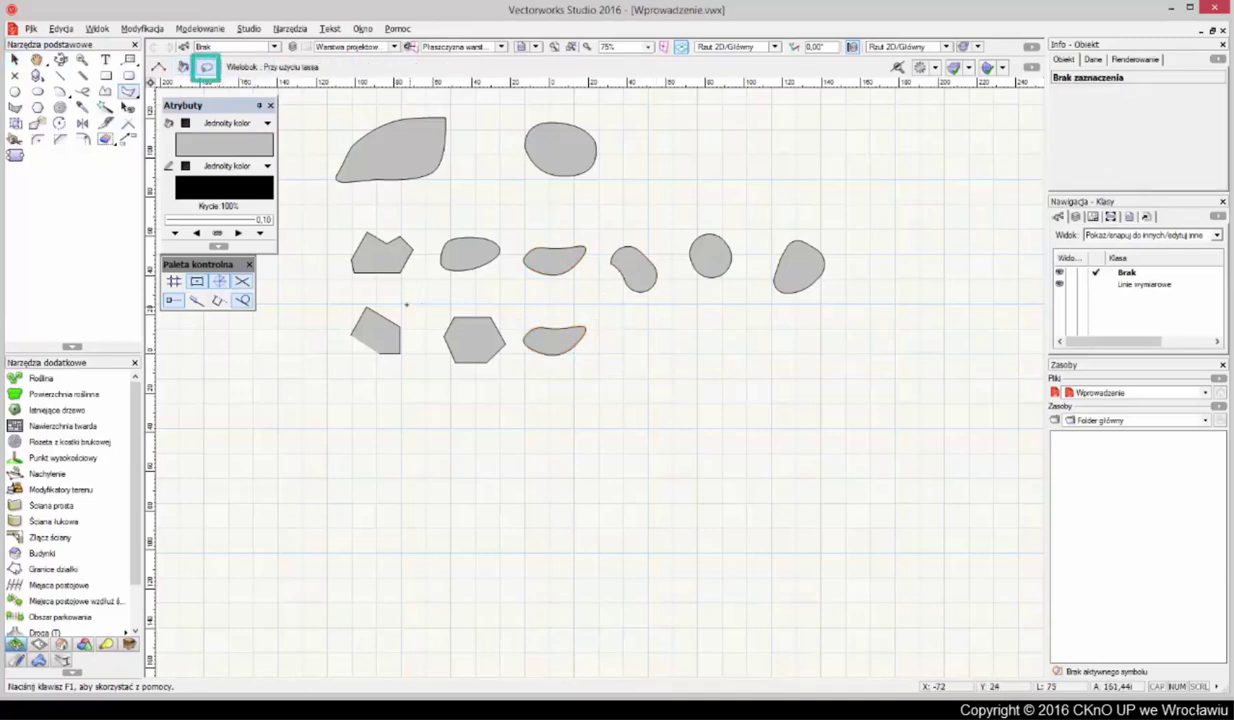
{"action": "mouse_move", "coordinate": [402, 298]}
{"action": "left_mouse_down"}
{"action": "mouse_move", "coordinate": [427, 249]}
{"action": "mouse_move", "coordinate": [423, 222]}
{"action": "mouse_move", "coordinate": [346, 210]}
{"action": "mouse_move", "coordinate": [324, 251]}
{"action": "mouse_move", "coordinate": [353, 298]}
{"action": "mouse_move", "coordinate": [404, 298]}
{"action": "left_mouse_up"}
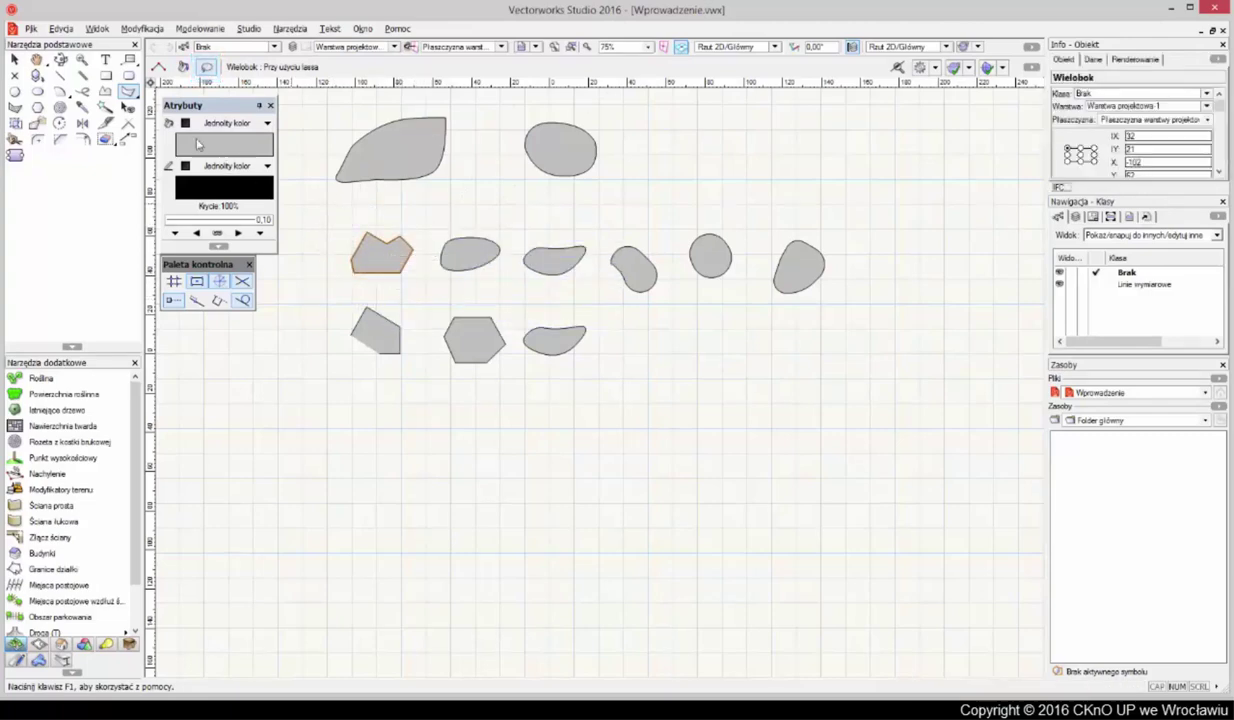
{"action": "left_click", "coordinate": [15, 59]}
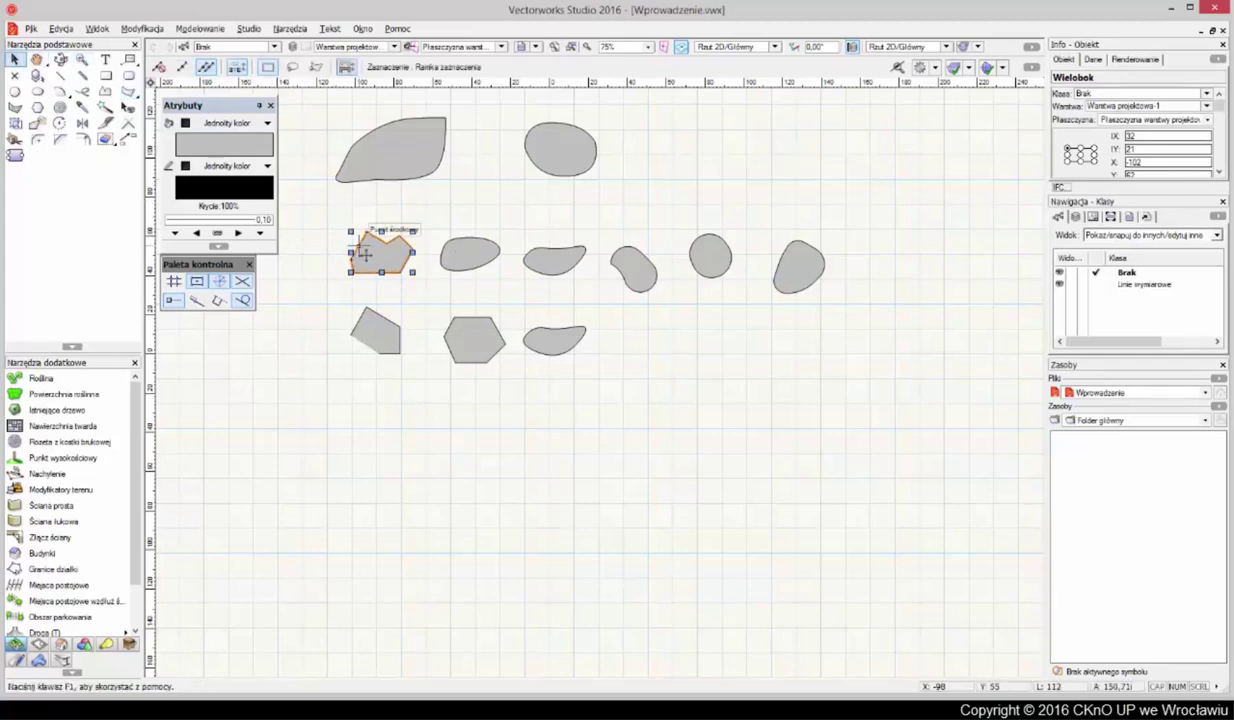
{"action": "left_click_drag", "start_coordinate": [355, 244], "coordinate": [605, 332]}
{"action": "left_click", "coordinate": [727, 368]}
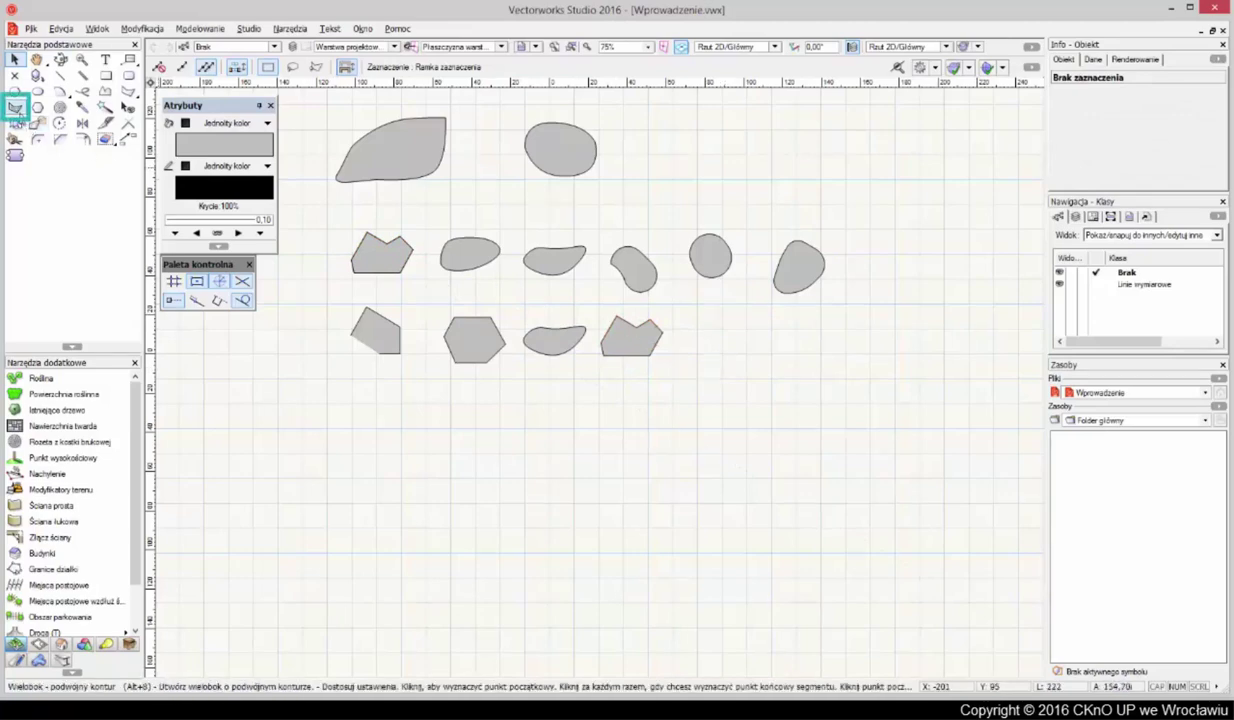
- Draw an inscribed (Wpisany) regular polygon with 6 sides, about 32 by 32, below the five-cornered polygon
{"action": "left_click", "coordinate": [15, 106]}
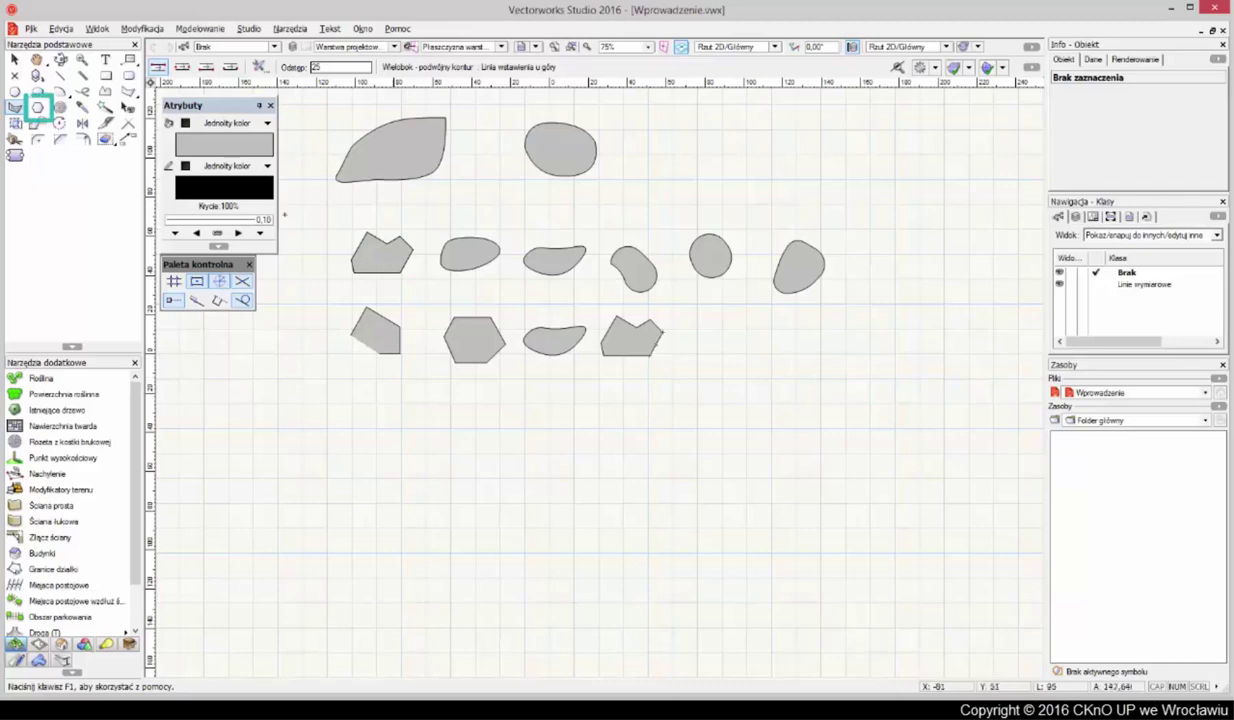
{"action": "left_click", "coordinate": [37, 108]}
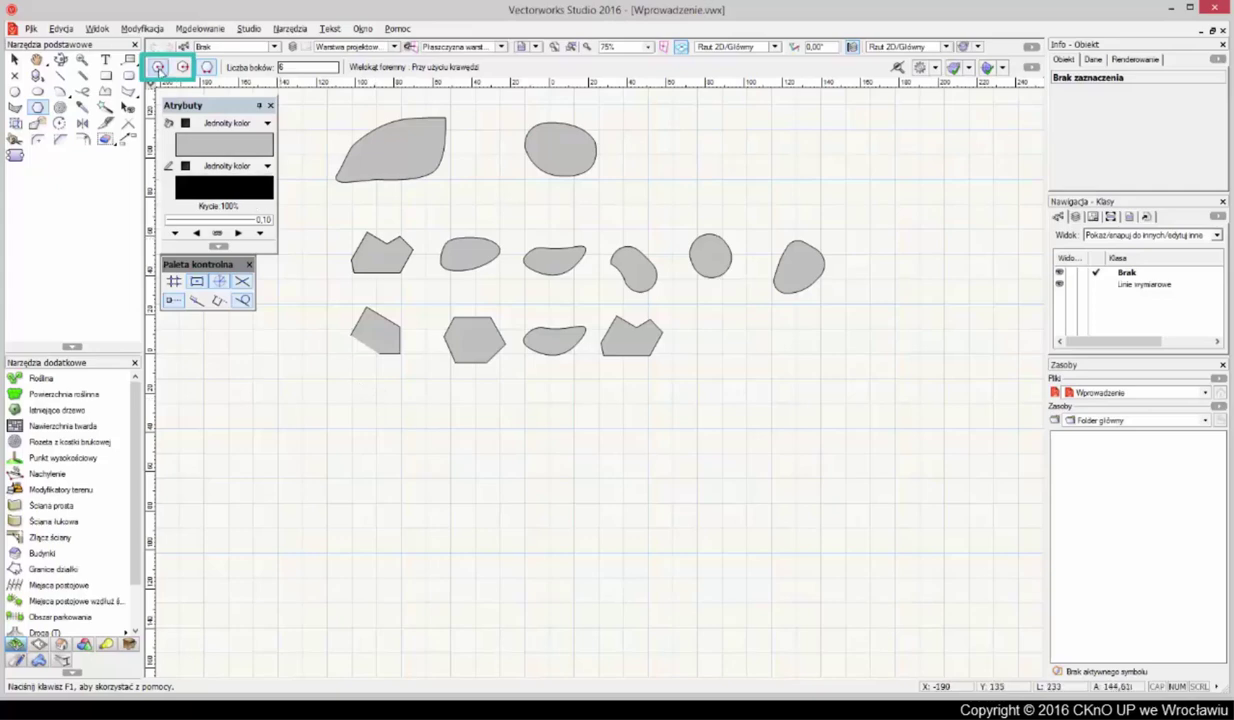
{"action": "left_click", "coordinate": [159, 68]}
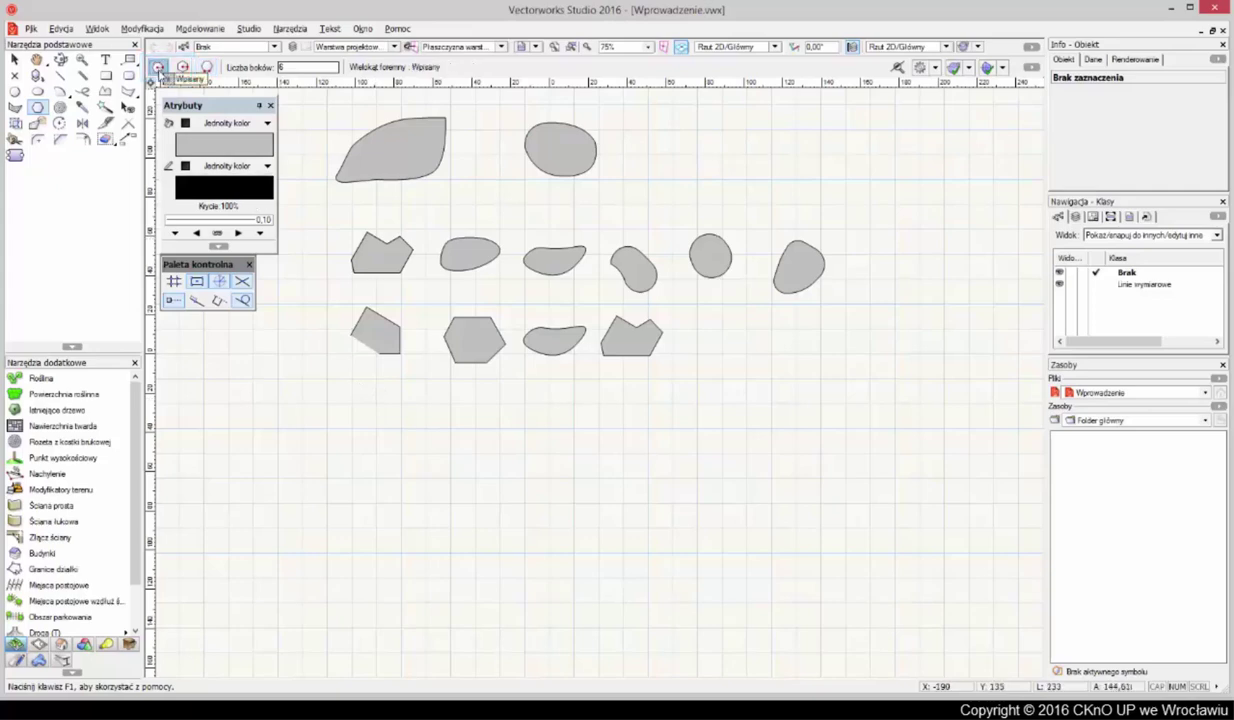
{"action": "left_click", "coordinate": [372, 404]}
{"action": "left_click", "coordinate": [394, 426]}
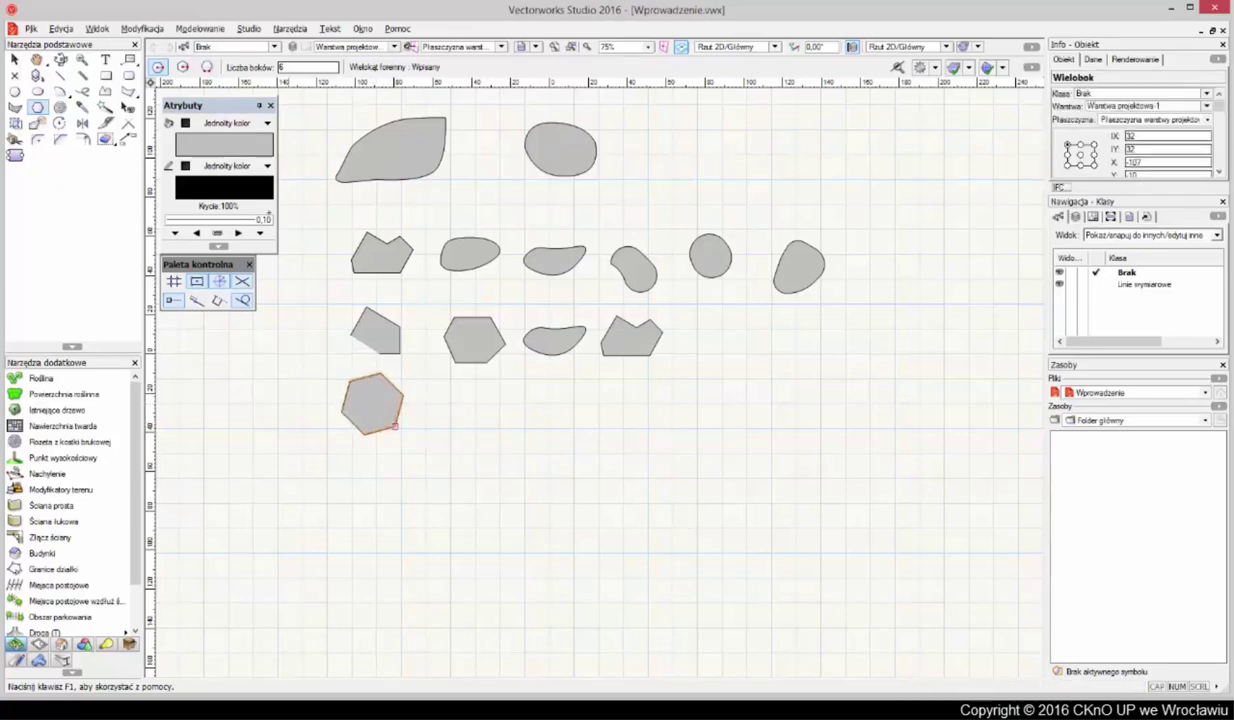
- Draw a circumscribed (Opisany) regular hexagon with a radius of about 15 beside the inscribed one
{"action": "left_click", "coordinate": [182, 67]}
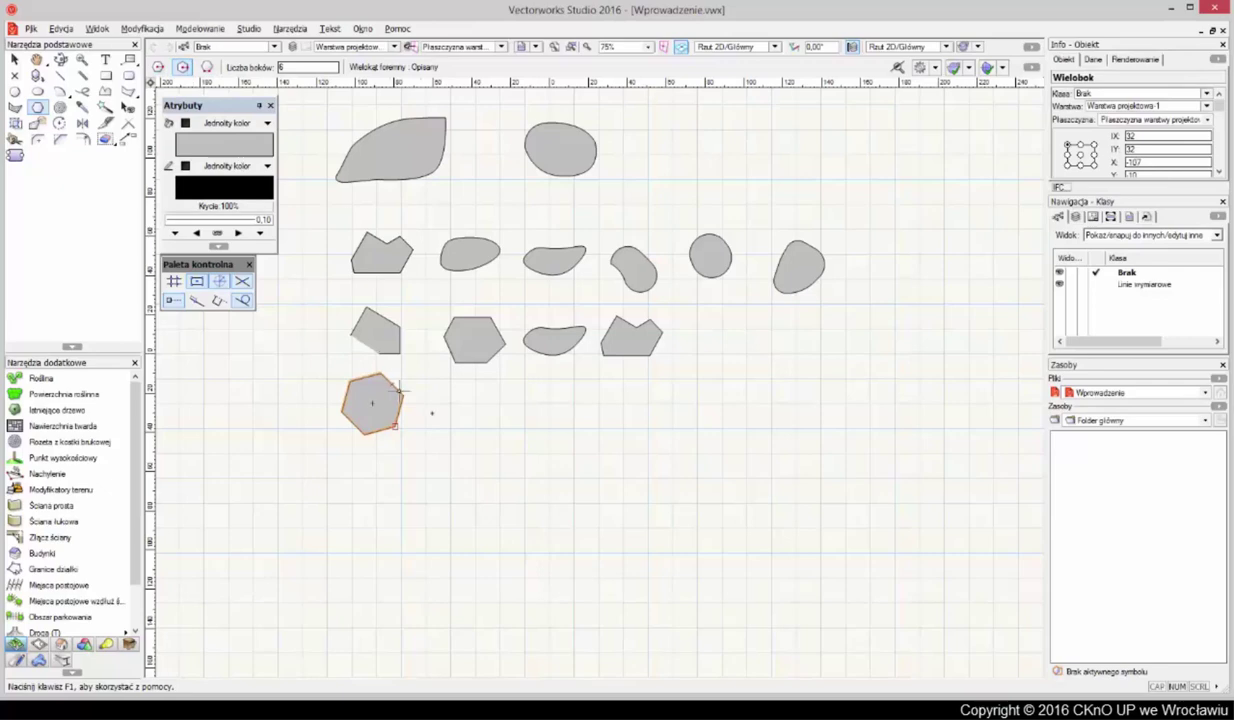
{"action": "left_click", "coordinate": [457, 405]}
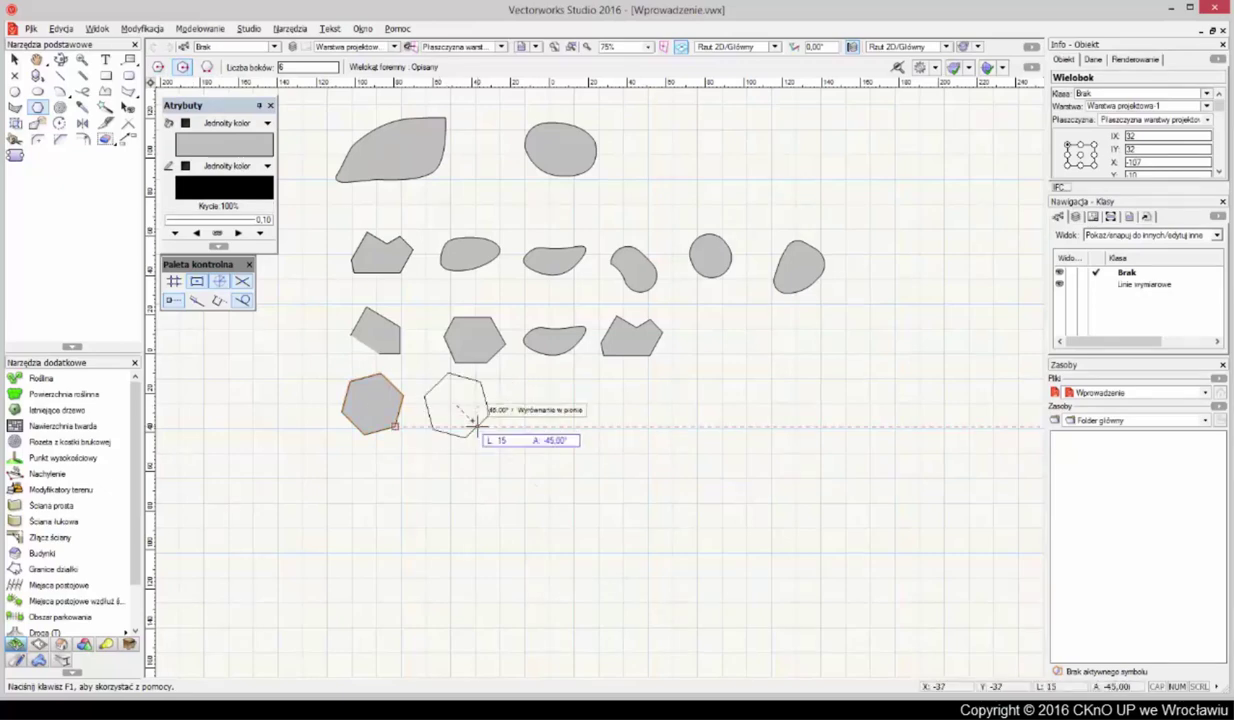
{"action": "left_click", "coordinate": [475, 427]}
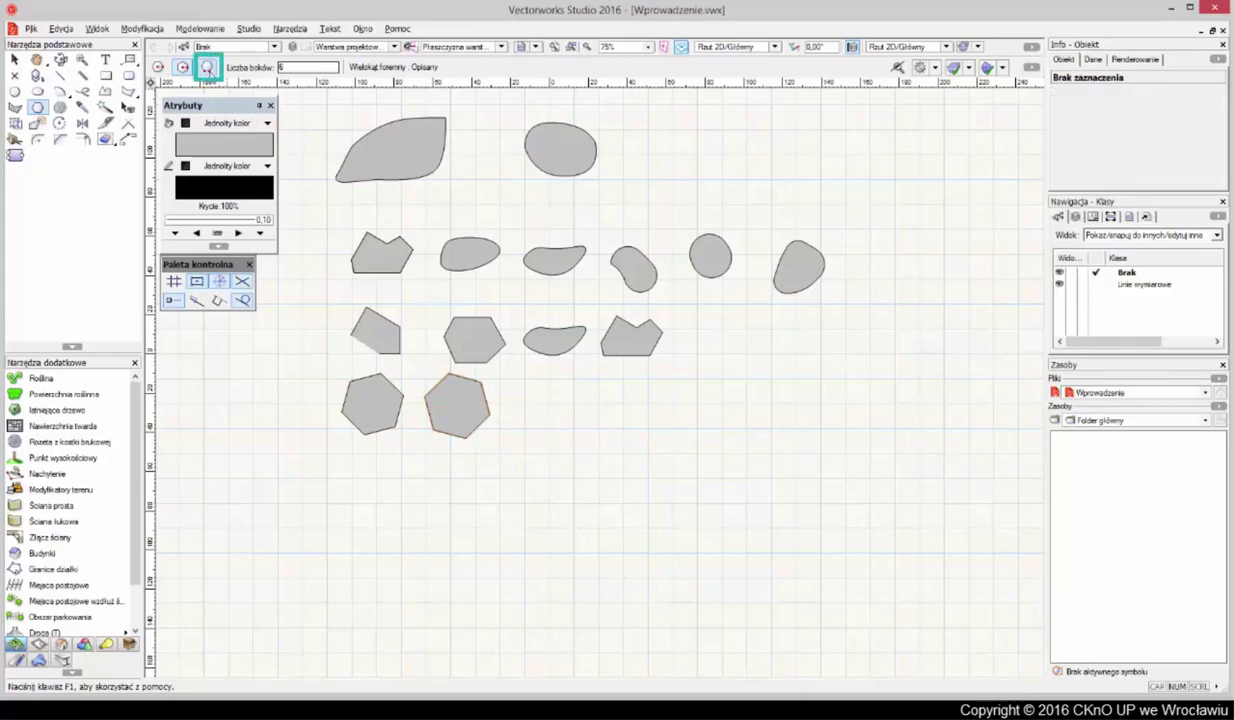
- Draw a regular hexagon by its edge (Przy użyciu krawędzi), with a horizontal side about 13 long, beside the circumscribed one
{"action": "left_click", "coordinate": [208, 67]}
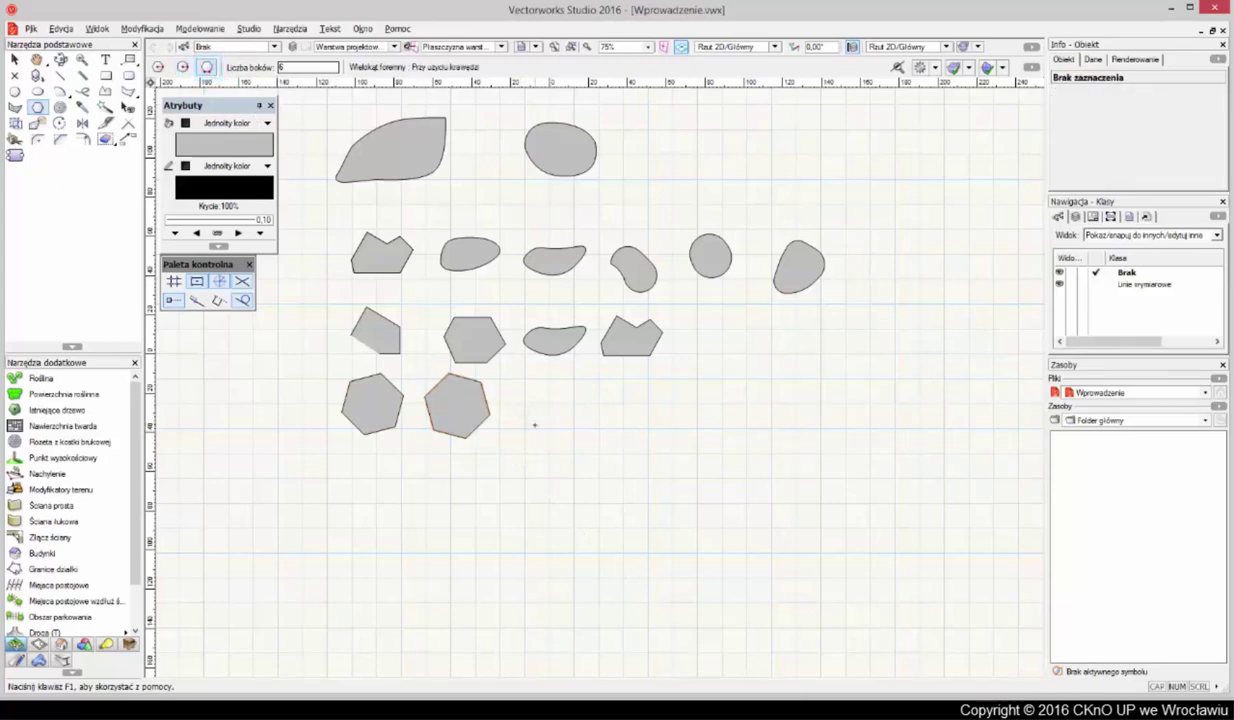
{"action": "left_click", "coordinate": [549, 425]}
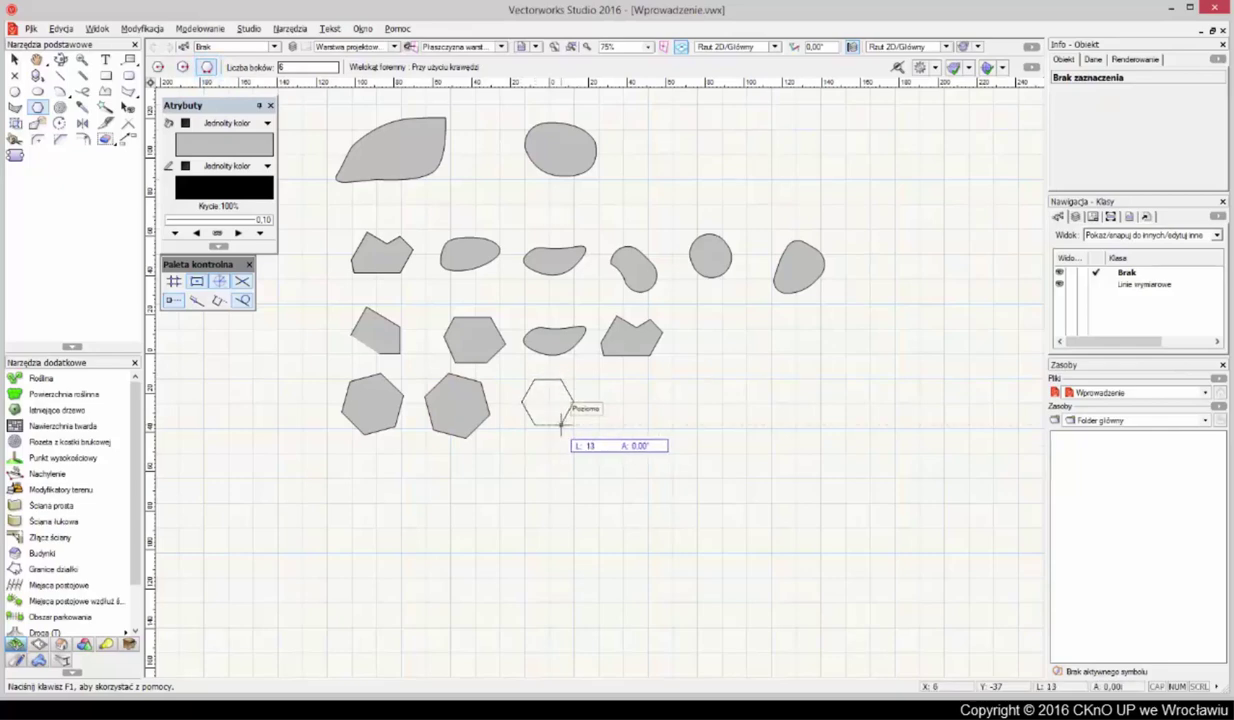
{"action": "left_click", "coordinate": [561, 425]}
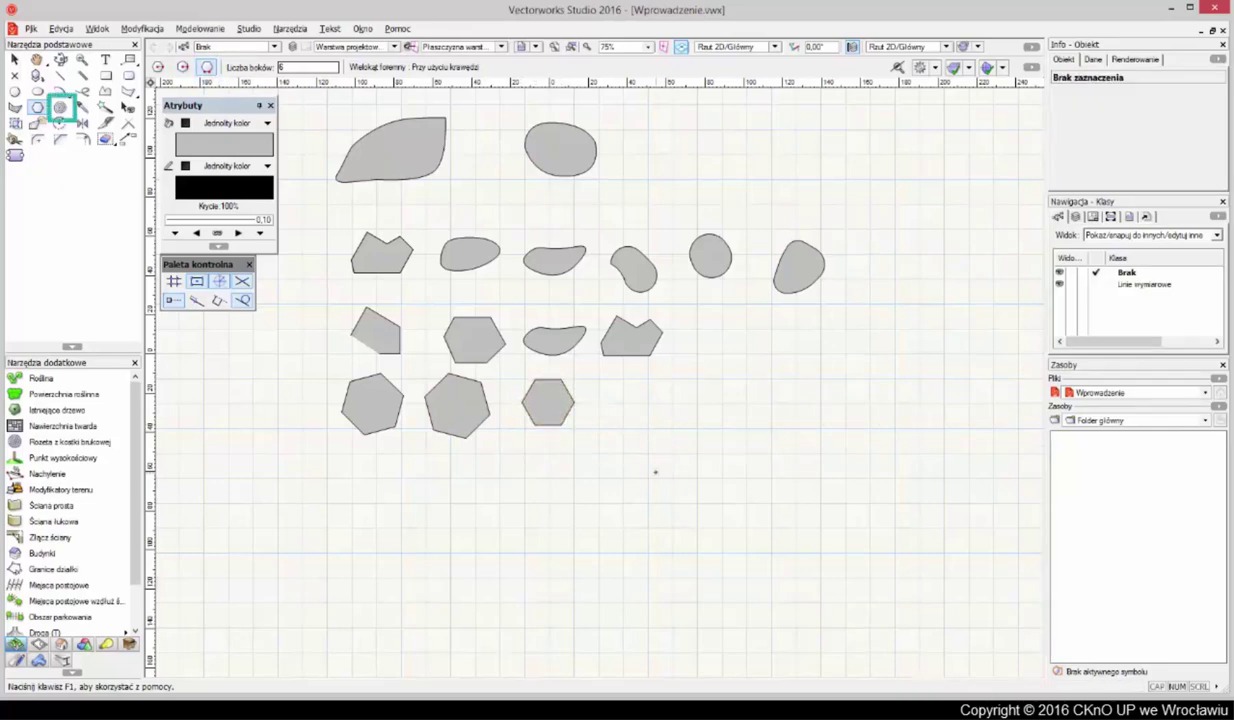
- Insert an unrotated spiral (Spirala) with 3 turns, spacing 10 and thickness 2 at about X -81, Y -84, below the regular hexagons
{"action": "double_click", "coordinate": [60, 108]}
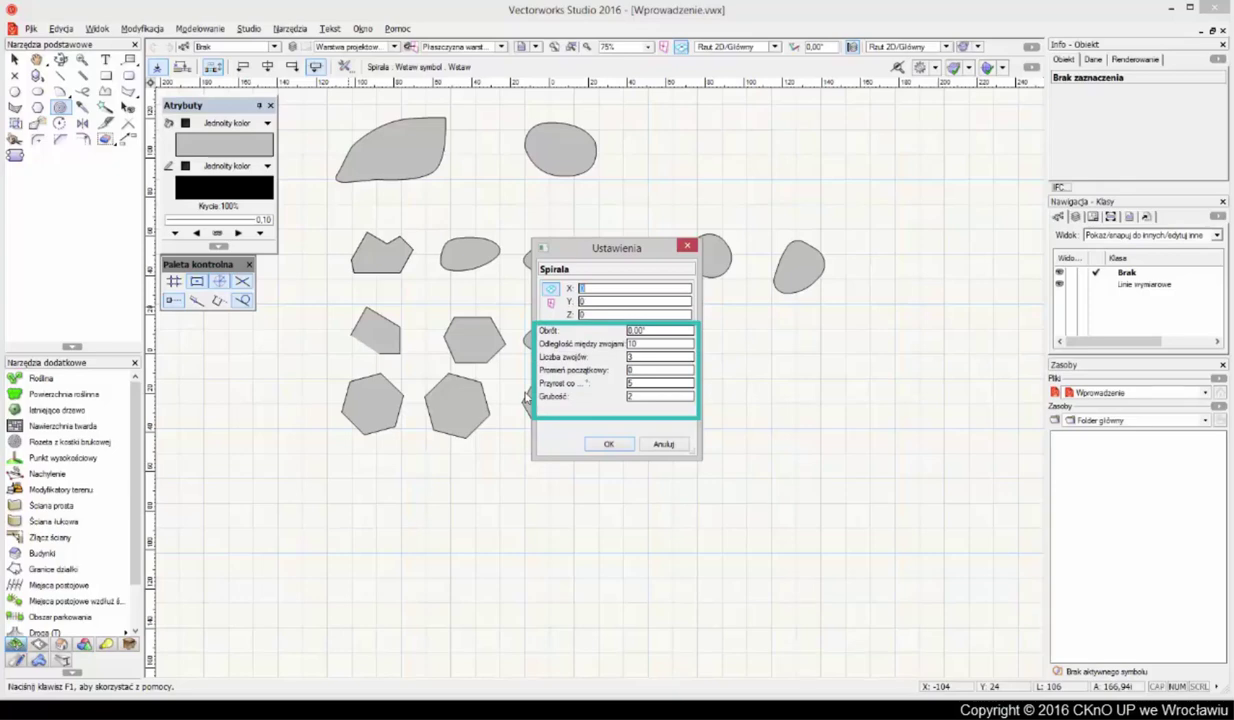
{"action": "left_click", "coordinate": [608, 443]}
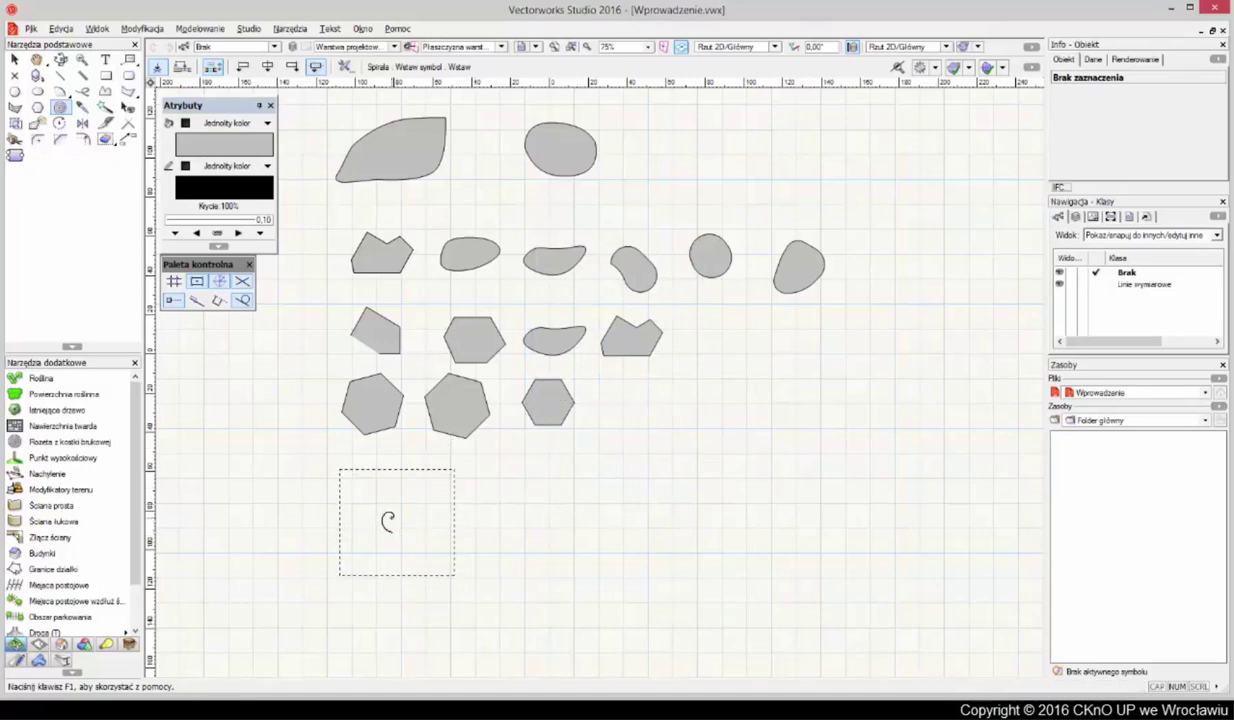
{"action": "left_click", "coordinate": [390, 519]}
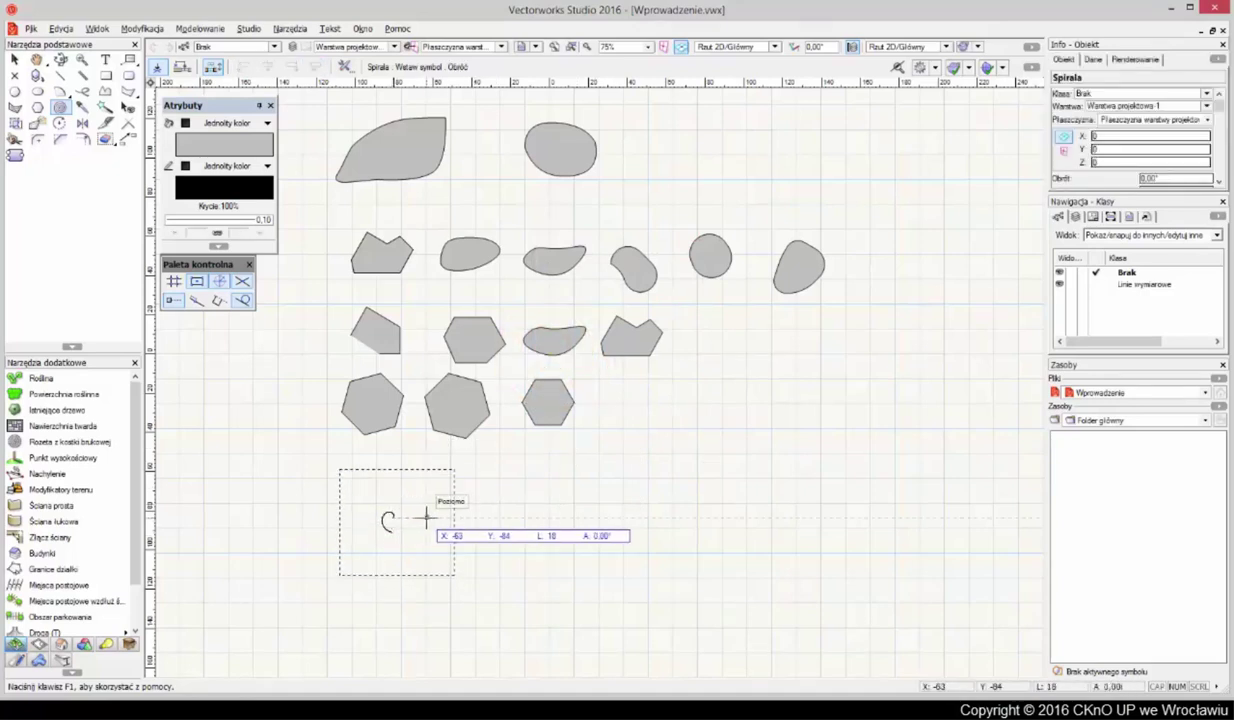
{"action": "left_click", "coordinate": [427, 519]}
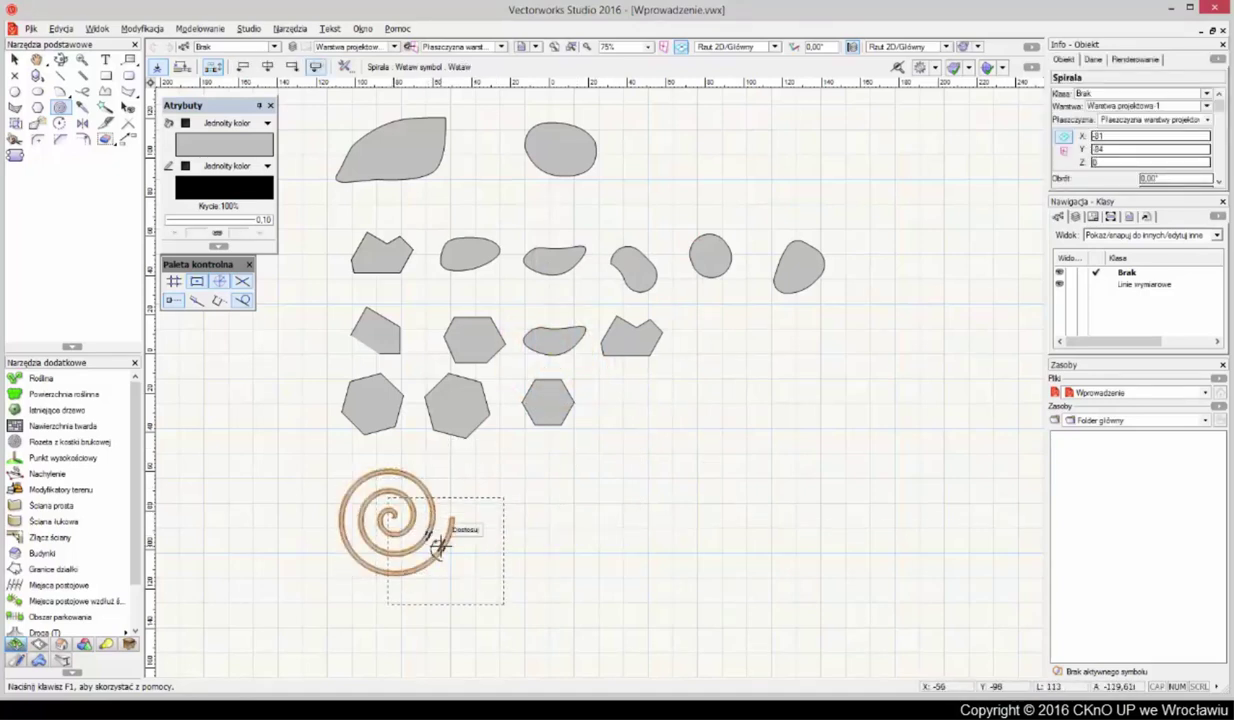